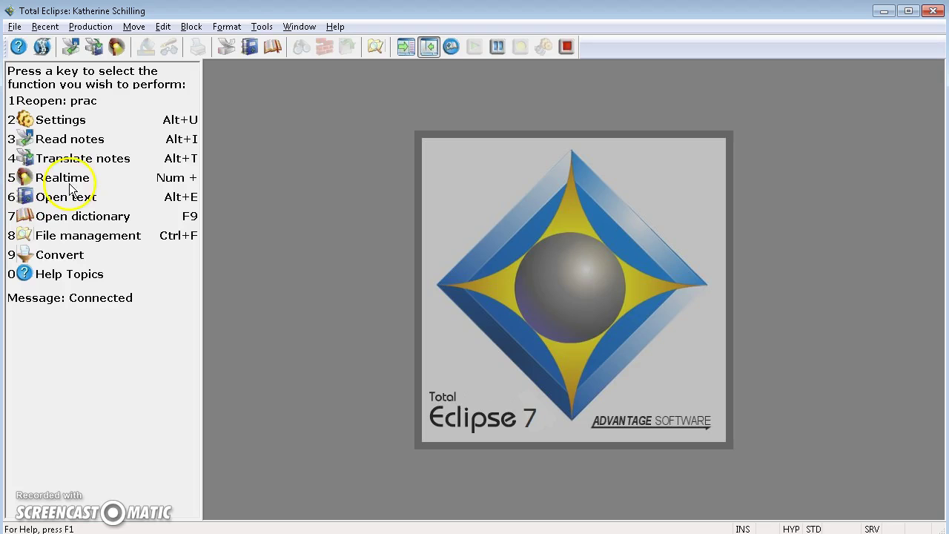
Step: Start a realtime translation for the job named prac and append to the existing job
left_click(93, 51)
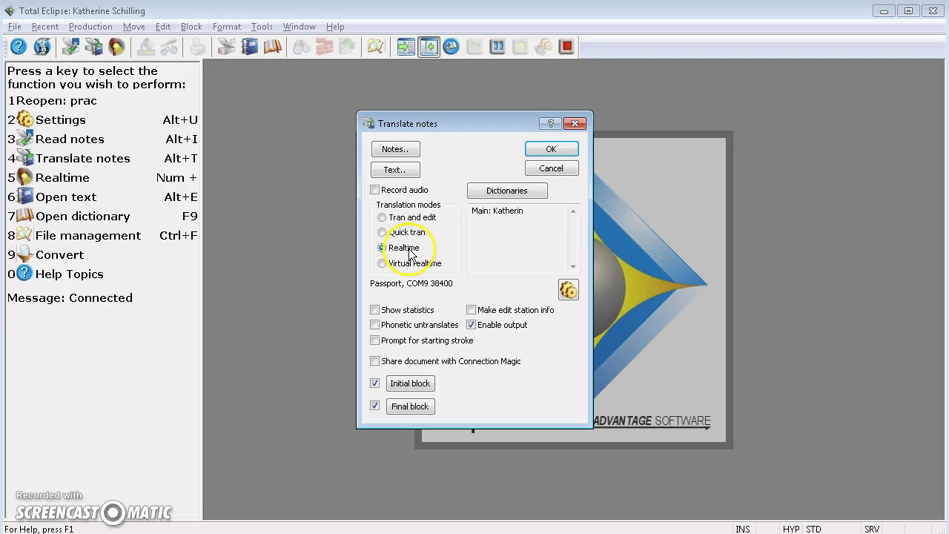
left_click(551, 152)
left_click(478, 291)
type("prac")
left_click(655, 434)
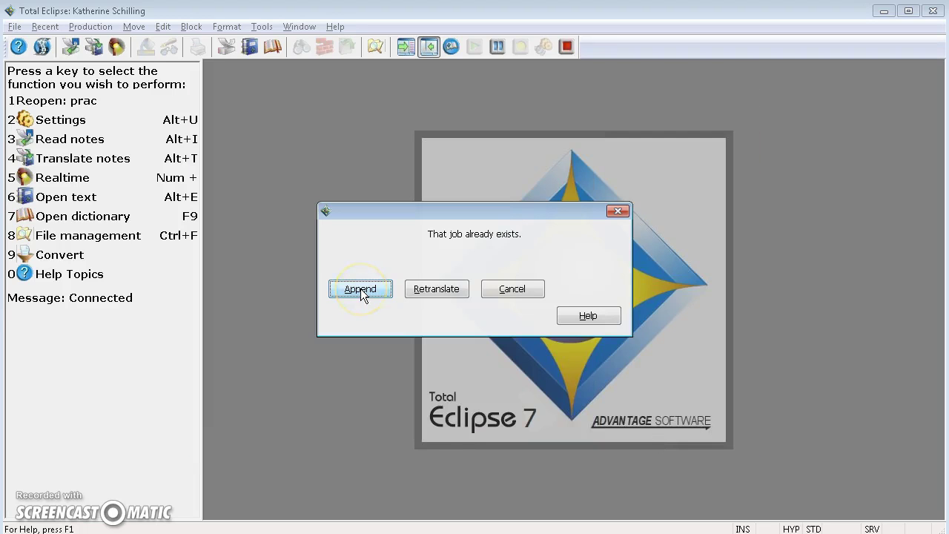
left_click(360, 288)
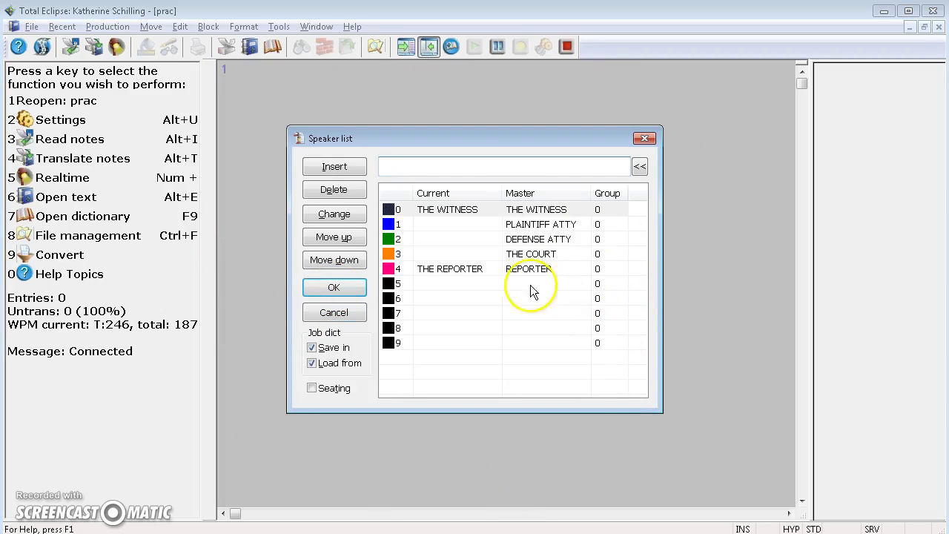
Step: Enter the plaintiff attorney's name as the current speaker for PLAINTIFF ATTY in the job's speaker list
double_click(476, 226)
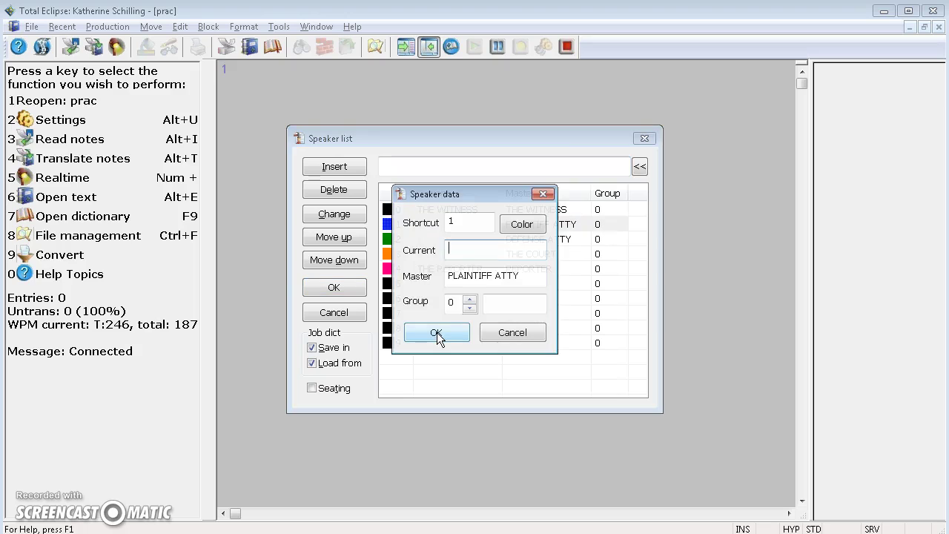
type("MR. SMITH")
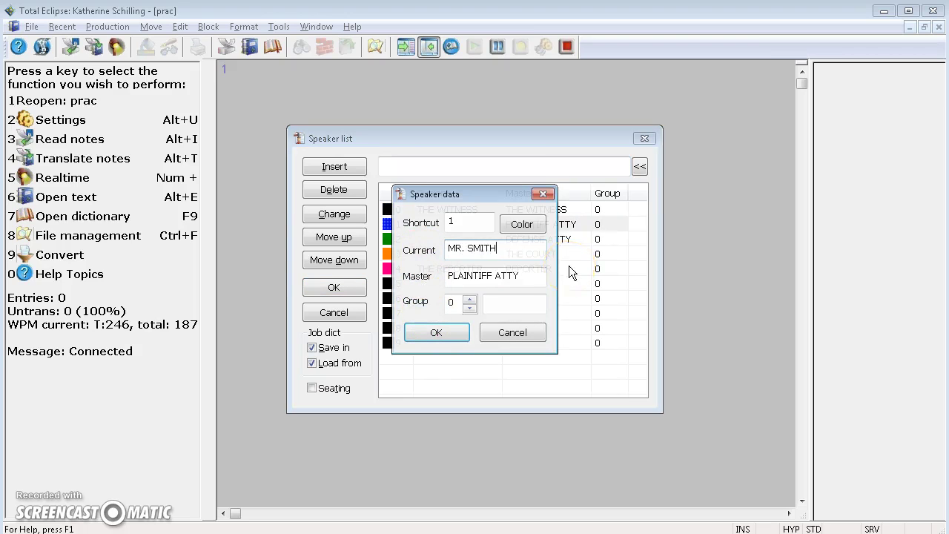
key("Return")
left_click(489, 252)
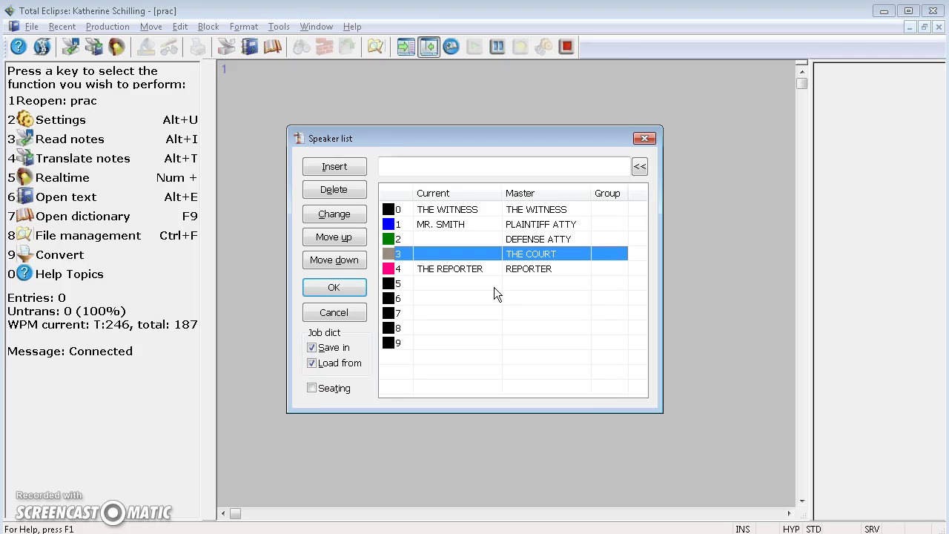
Step: Accept the speaker list and close the prac job
left_click(430, 209)
left_click(333, 287)
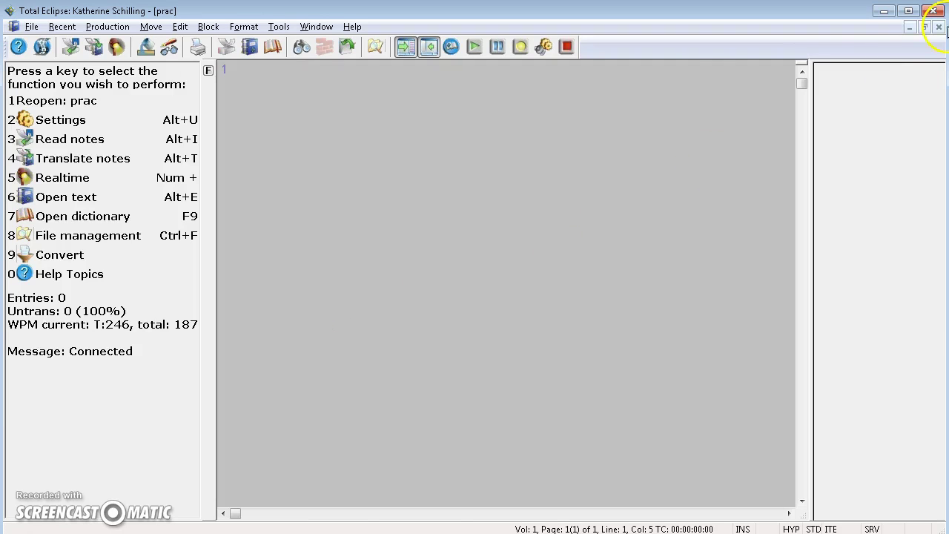
left_click(939, 26)
left_click(436, 290)
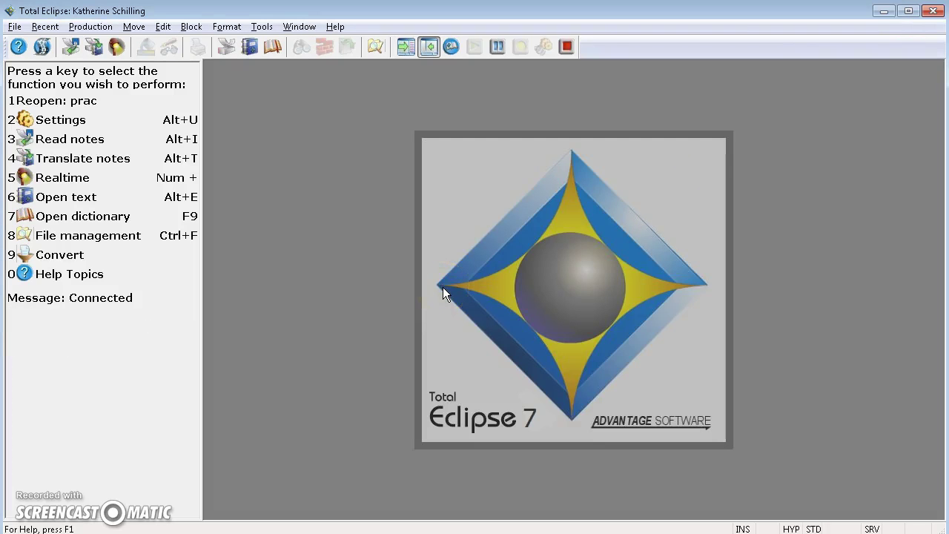
Step: Open the speaker list from the translation settings of the user profile
key("2")
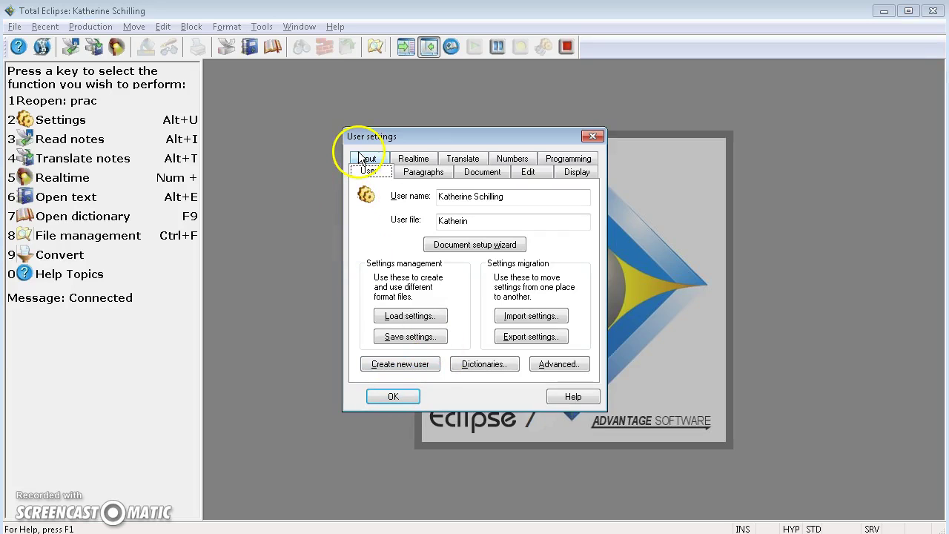
left_click(454, 158)
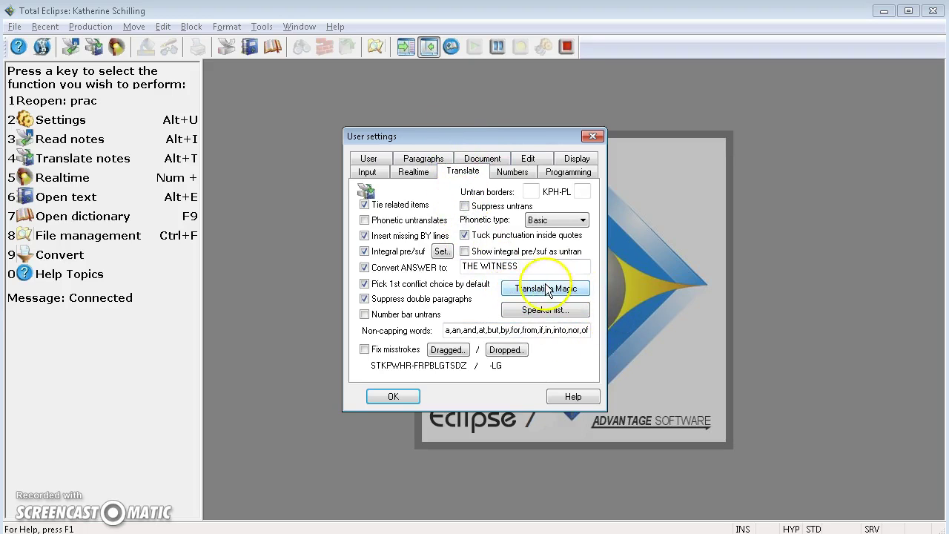
left_click(576, 315)
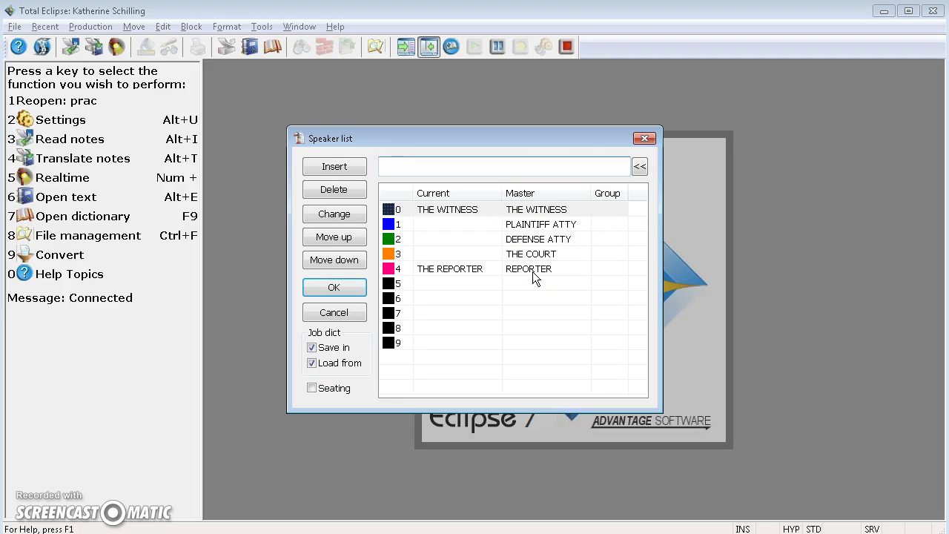
Step: Examine the shortcut, current and master fields in the PLAINTIFF ATTY speaker data, and leave them without editing
left_click(462, 226)
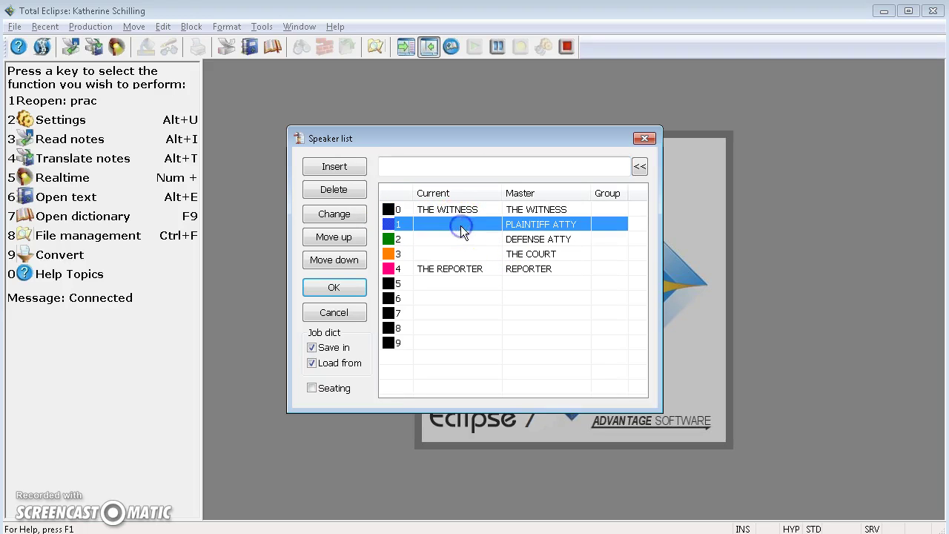
double_click(489, 220)
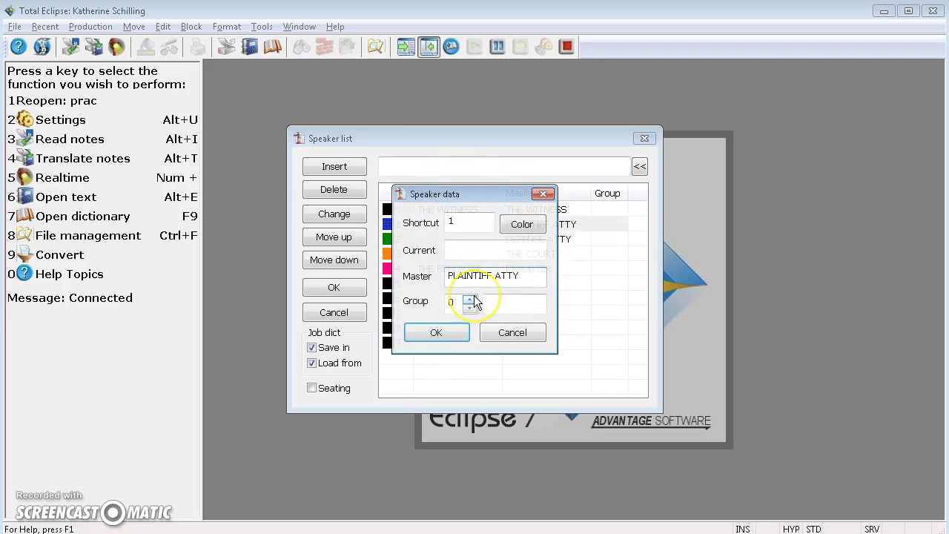
left_click(454, 226)
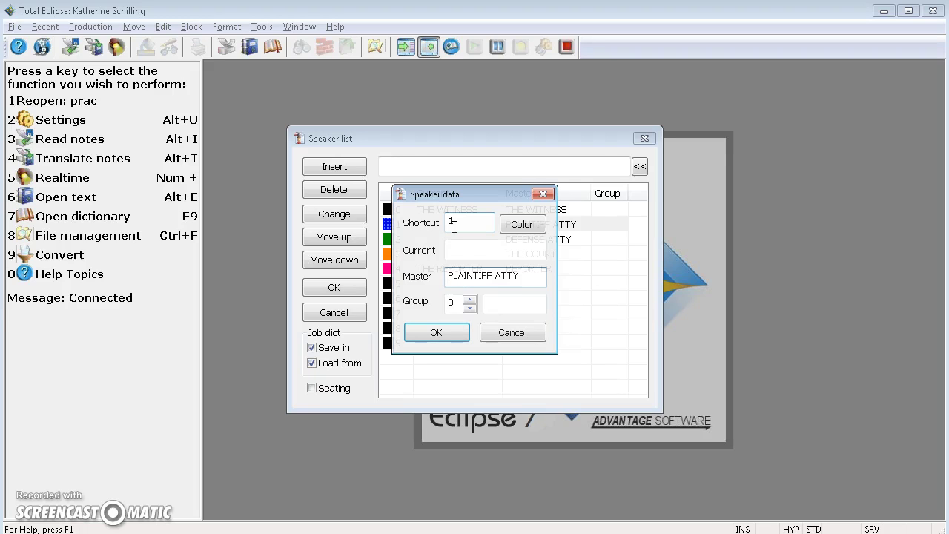
left_click(465, 250)
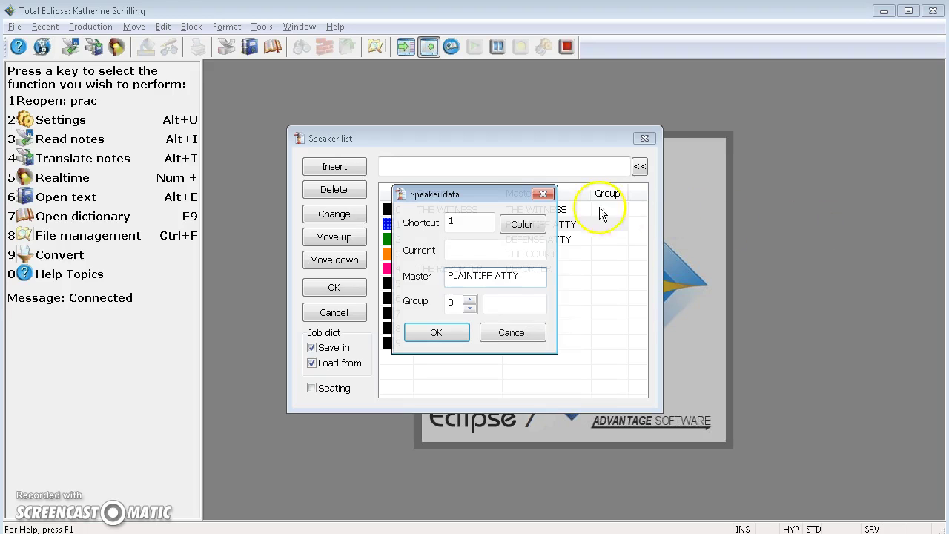
left_click(507, 332)
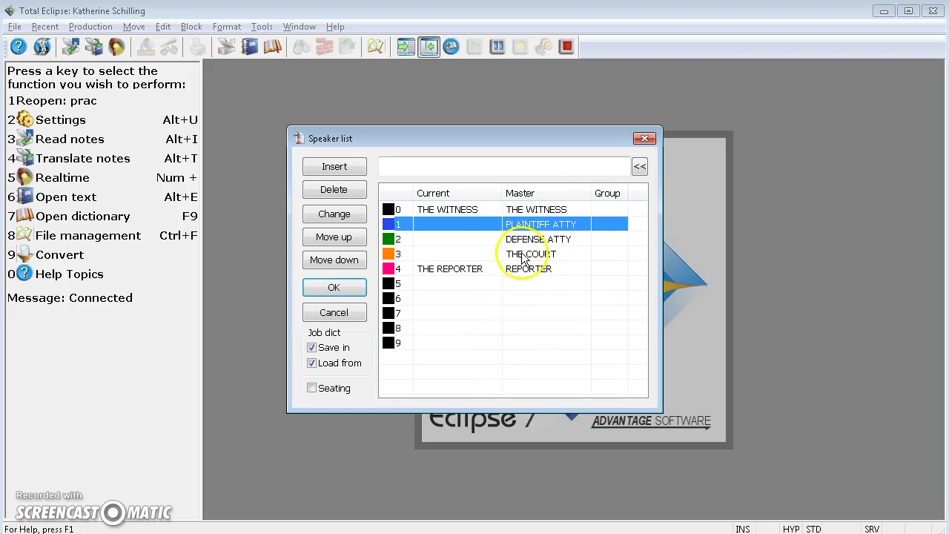
Step: Review the PLAINTIFF ATTY and DEFENSE ATTY speaker entries, and close the speaker list and user settings
double_click(522, 224)
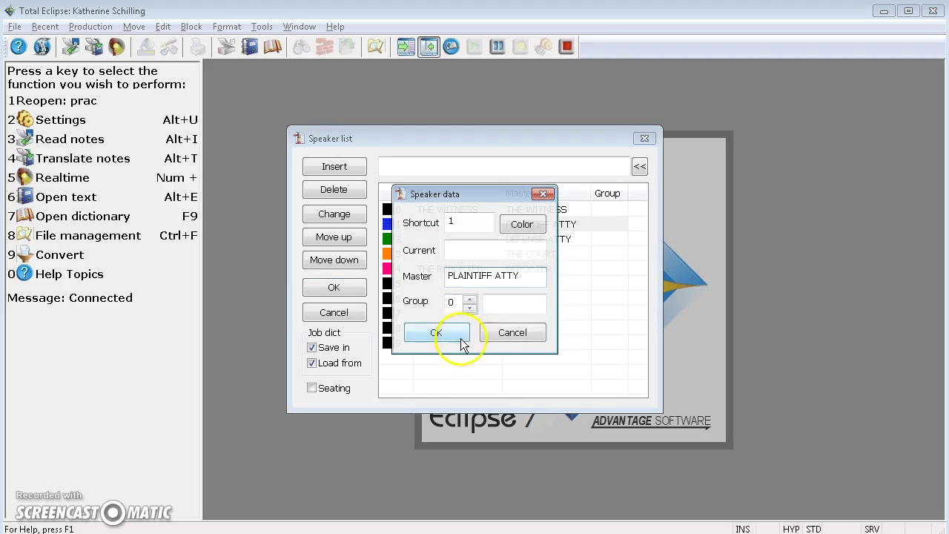
left_click(506, 332)
double_click(498, 241)
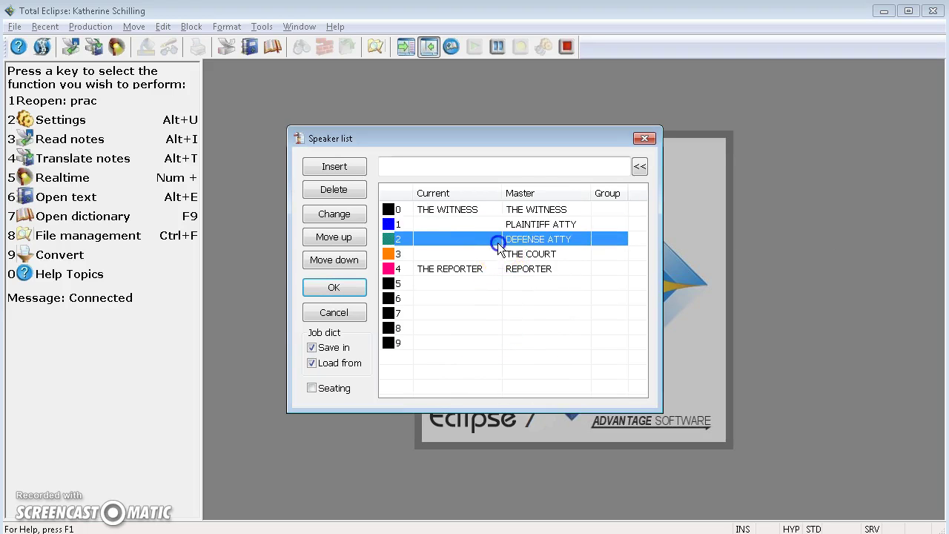
left_click(480, 338)
left_click(643, 139)
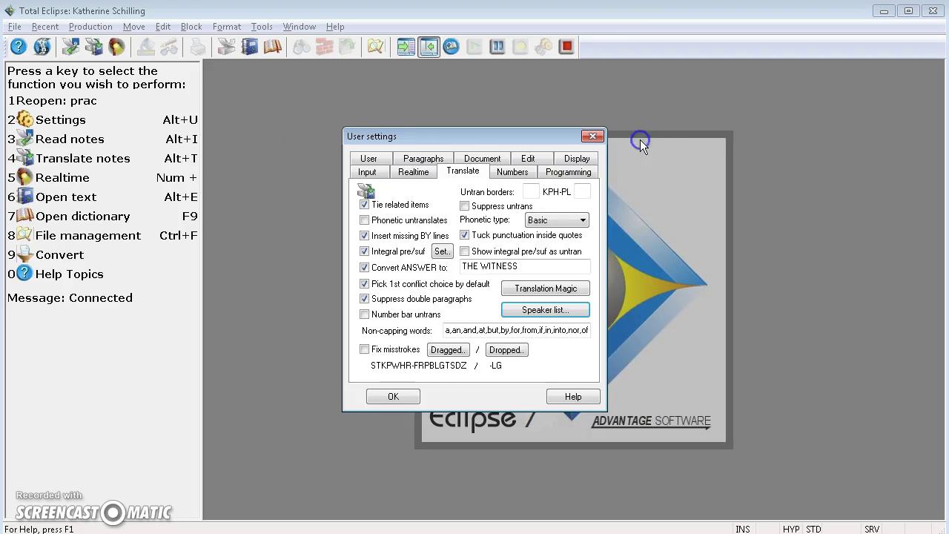
left_click(594, 136)
Step: Open the main dictionary and find the speaker entries whose text contains "S:"
key("F9")
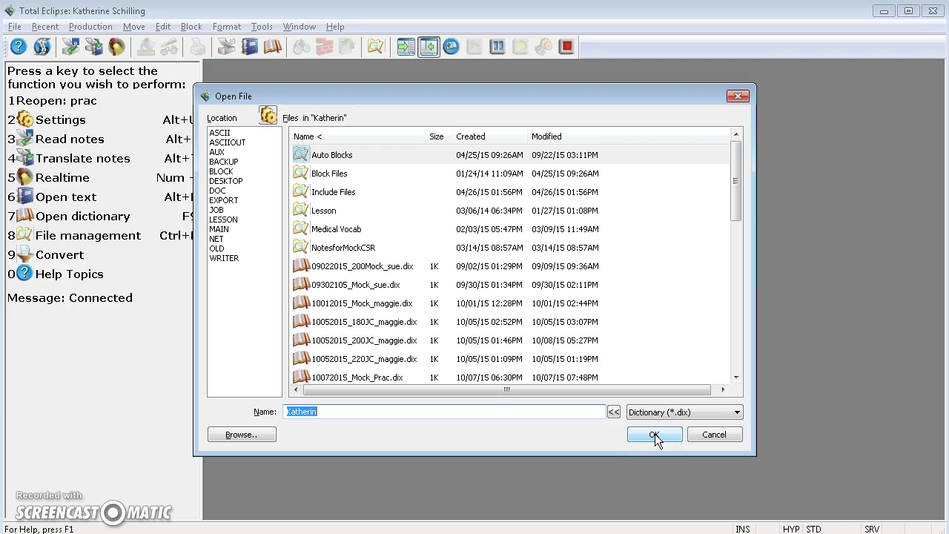
left_click(655, 434)
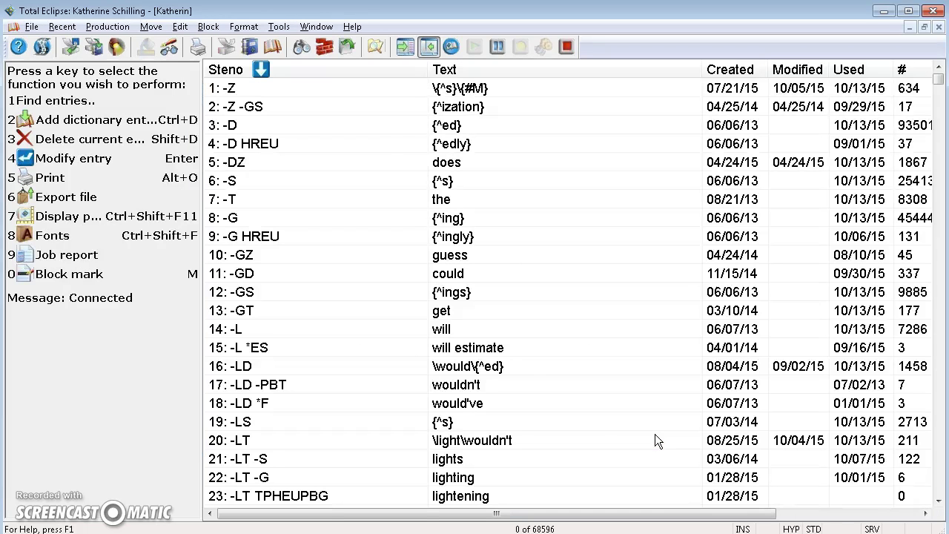
key("1")
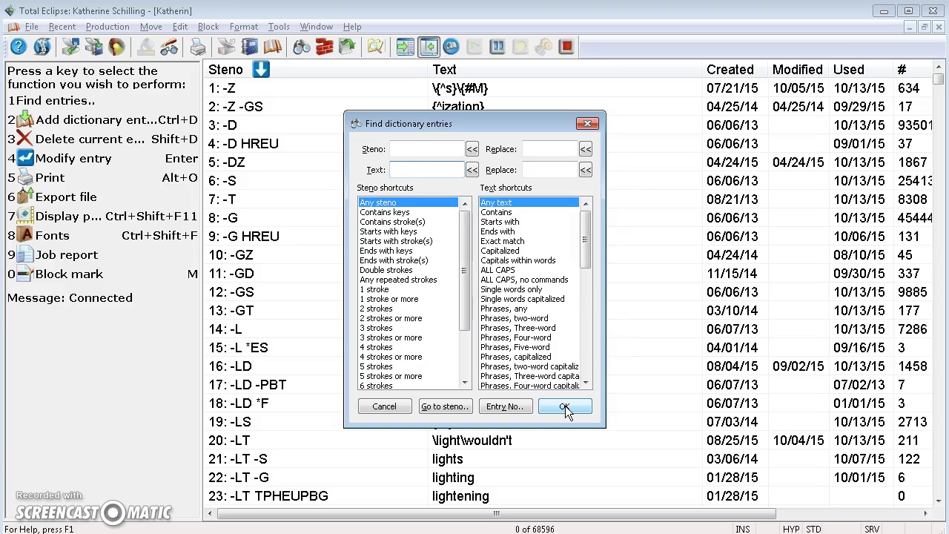
type("S:")
left_click(565, 406)
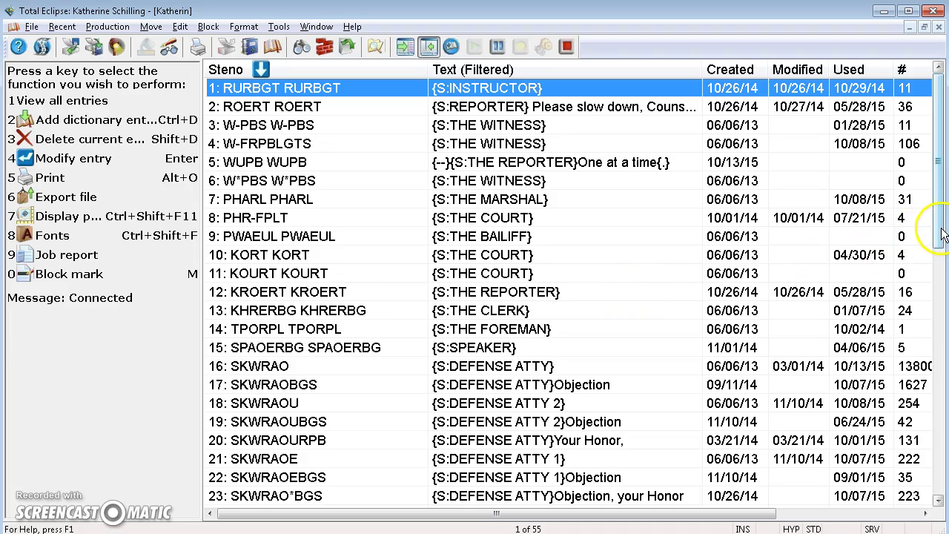
left_click_drag(941, 235, 941, 282)
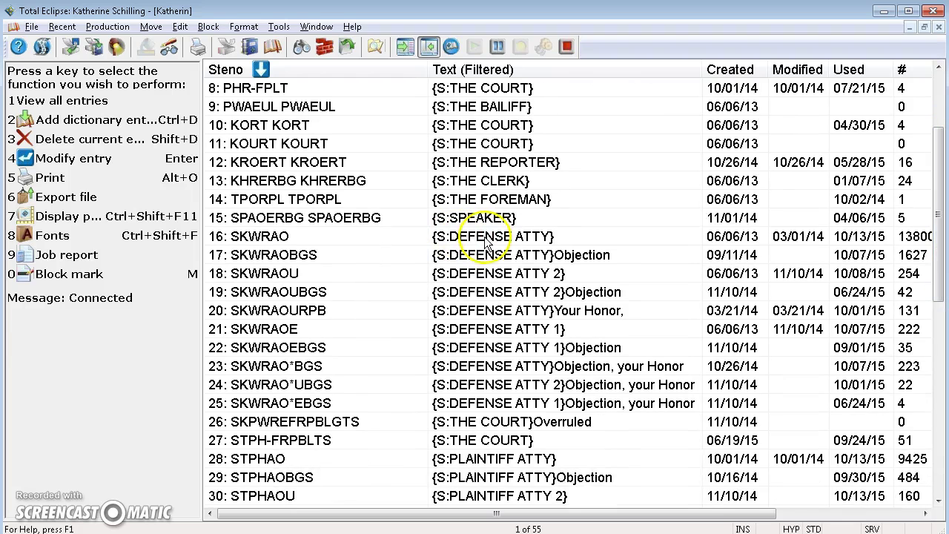
Step: Inspect the speaker name inside the text of the STPHAO dictionary entry, and close its properties without saving
double_click(530, 466)
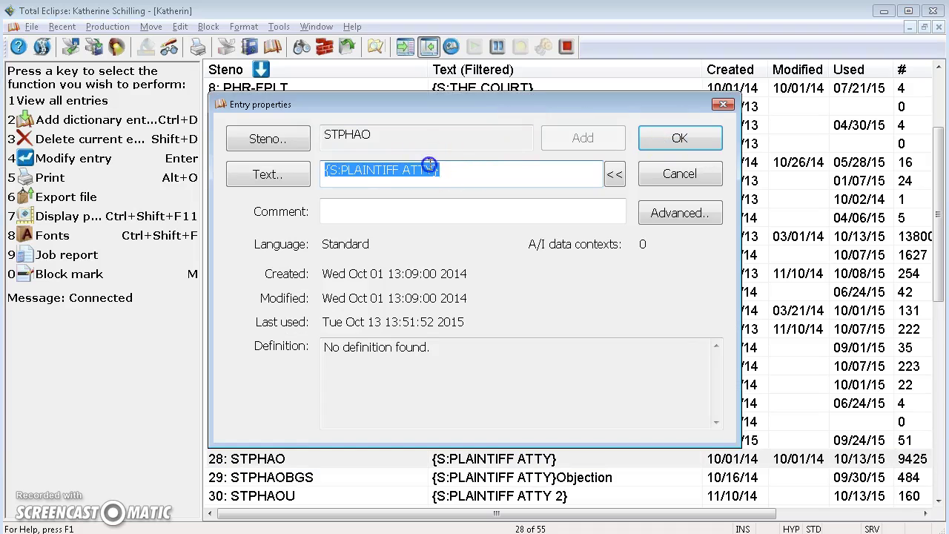
left_click(353, 180)
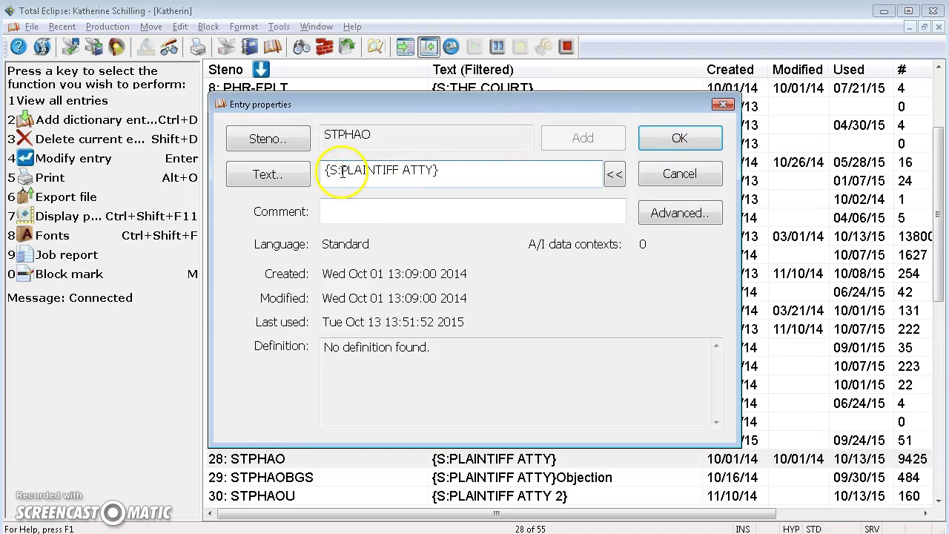
left_click_drag(340, 171, 436, 170)
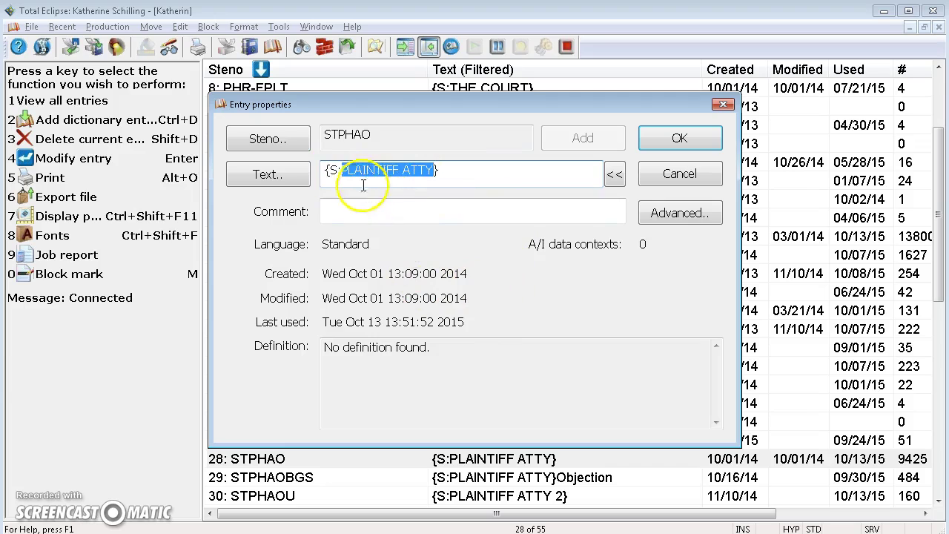
left_click(338, 170)
left_click_drag(340, 169, 437, 170)
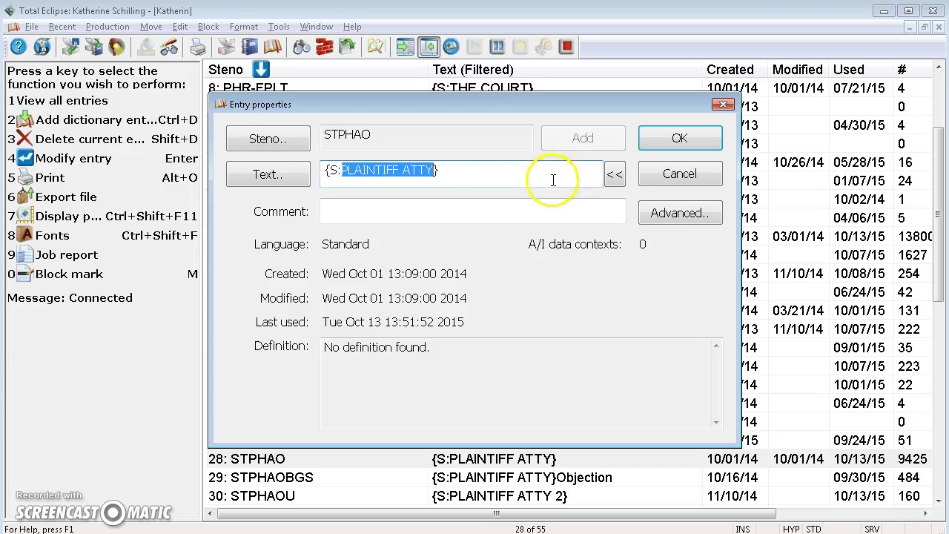
left_click(347, 170)
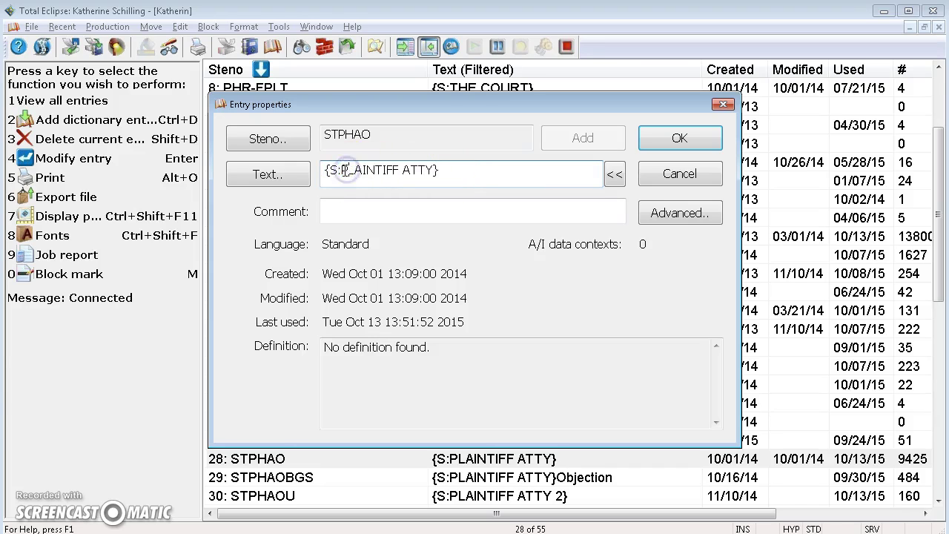
left_click_drag(340, 169, 437, 170)
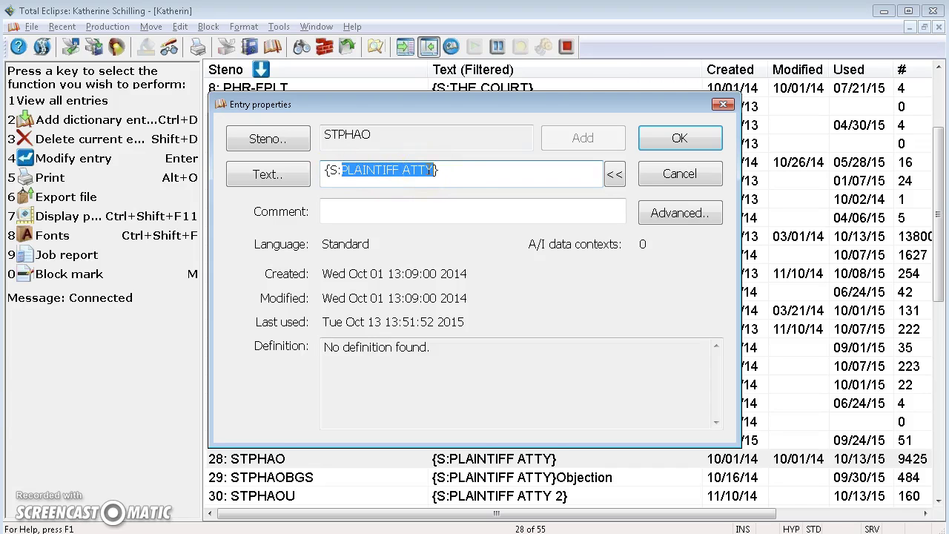
left_click(656, 178)
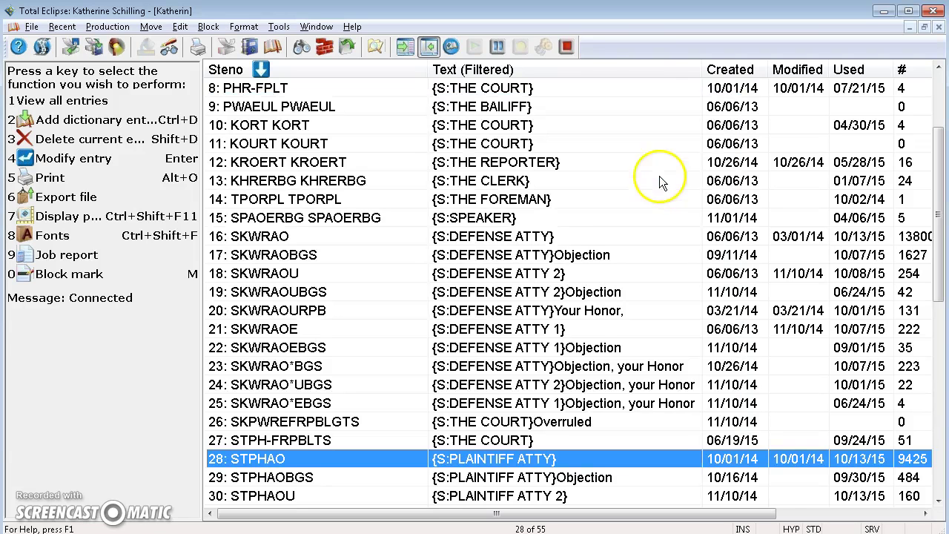
Step: Inspect the text of the SKWRAO entry for DEFENSE ATTY, and cancel out of its properties
double_click(547, 234)
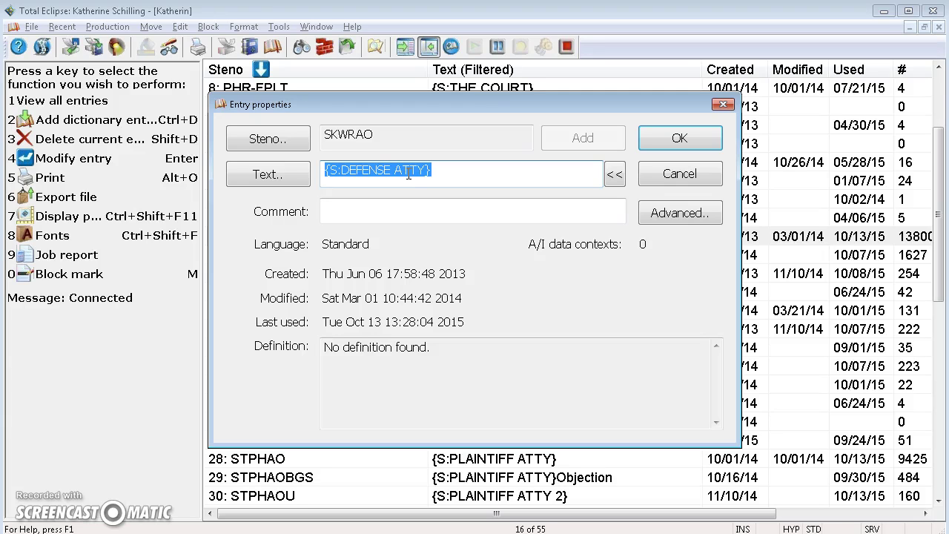
left_click(340, 175)
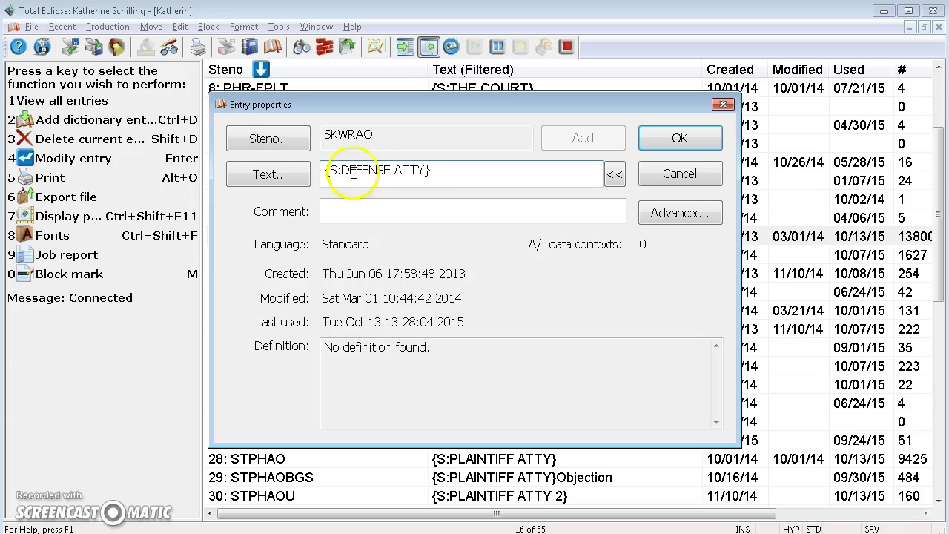
left_click(667, 179)
Step: Open the speaker list from the Translate user settings and inspect the speaker data of the PLAINTIFF ATTY entry
key("alt+u")
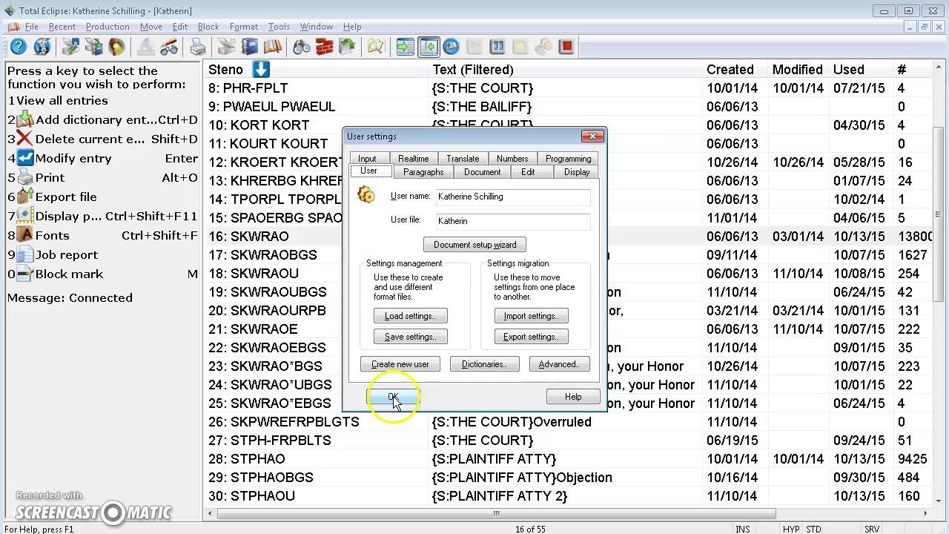
left_click(466, 158)
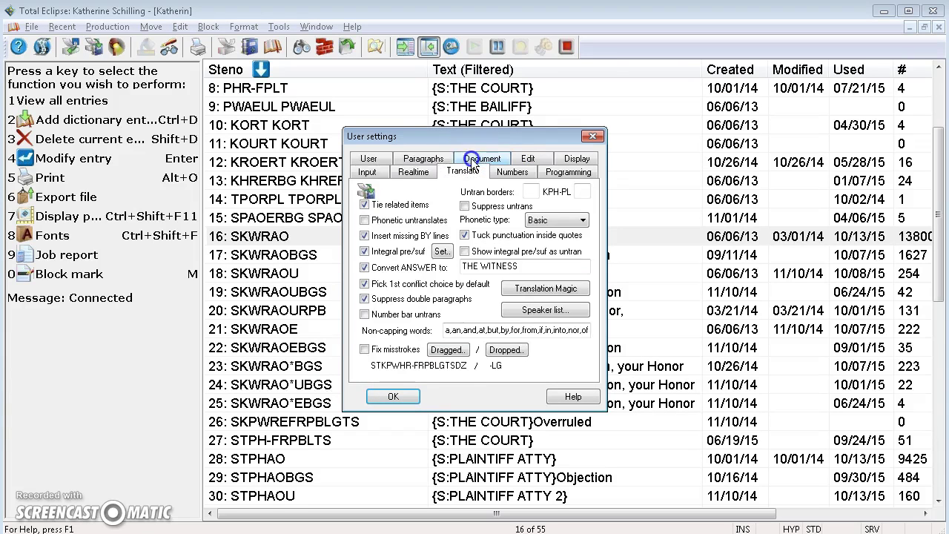
left_click(522, 307)
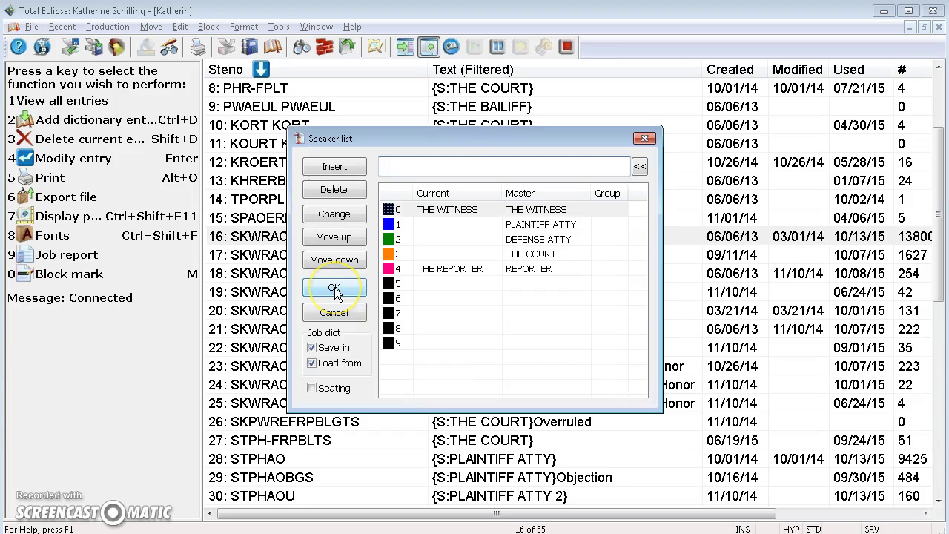
double_click(492, 225)
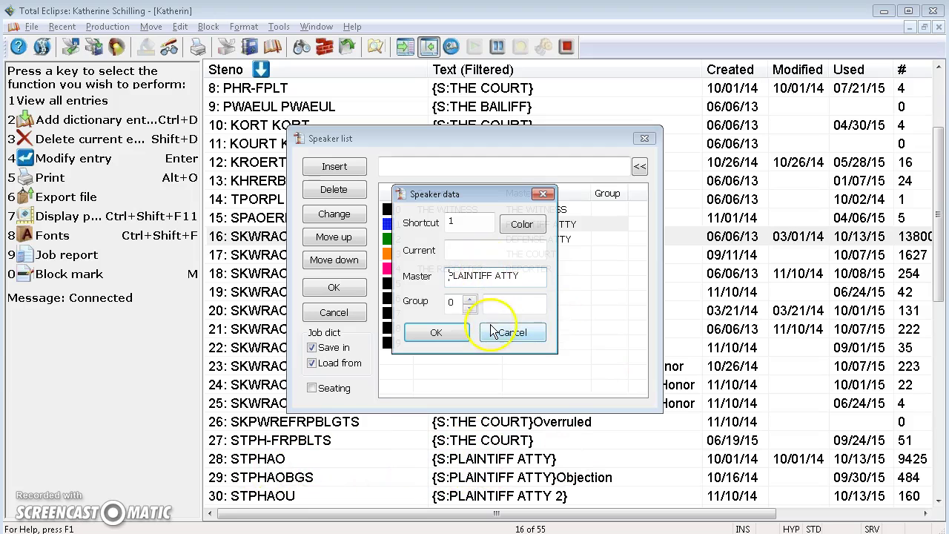
left_click(442, 333)
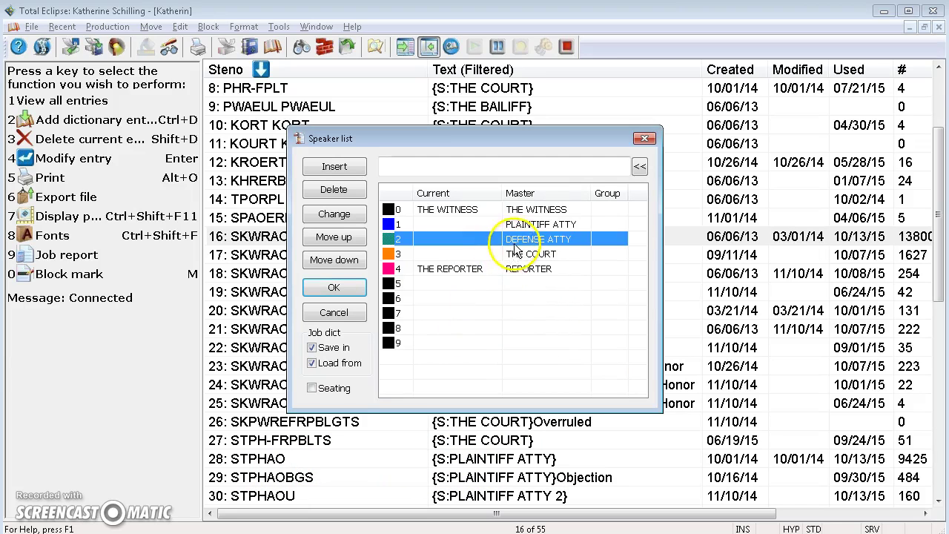
Step: Move the speaker list aside to compare it with the dictionary, and review the PLAINTIFF ATTY, DEFENSE ATTY, THE COURT and REPORTER rows
left_click_drag(453, 144, 774, 134)
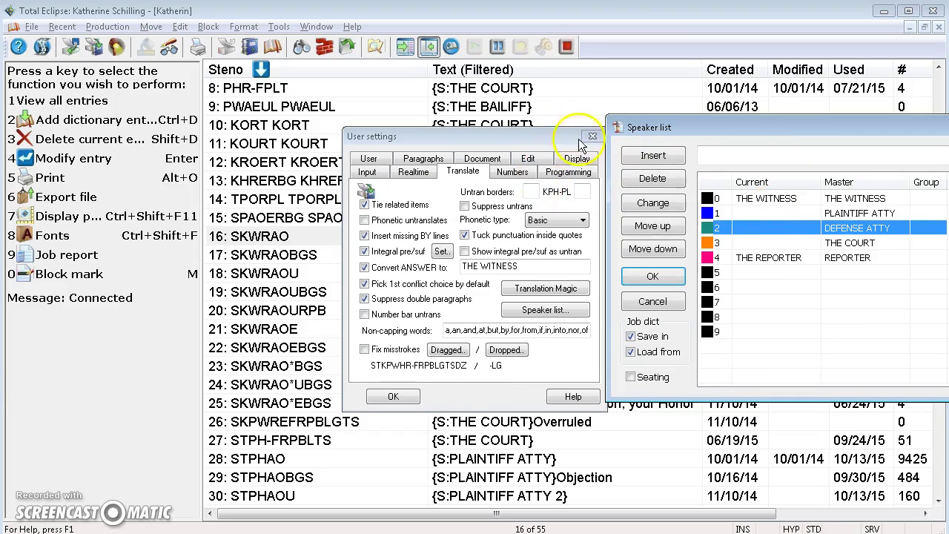
left_click_drag(691, 127, 396, 139)
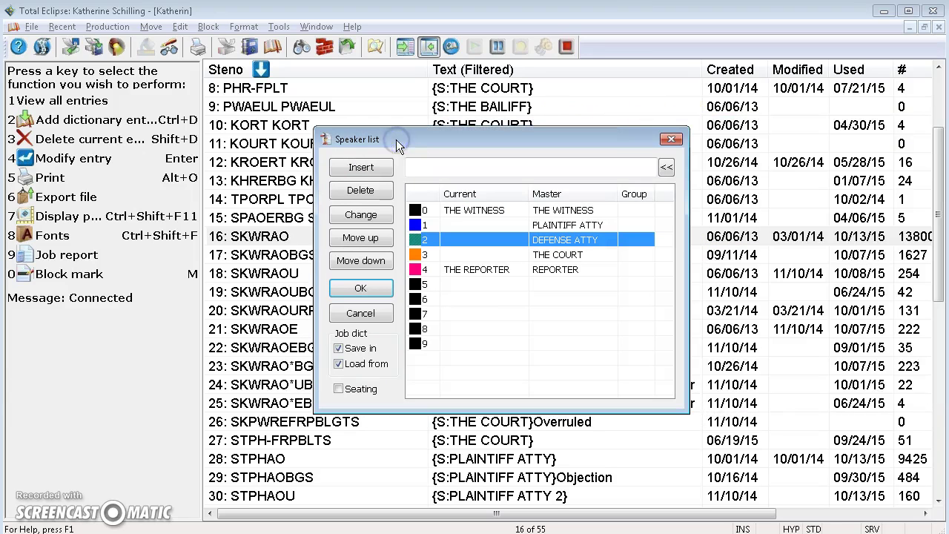
left_click(533, 258)
left_click(507, 229)
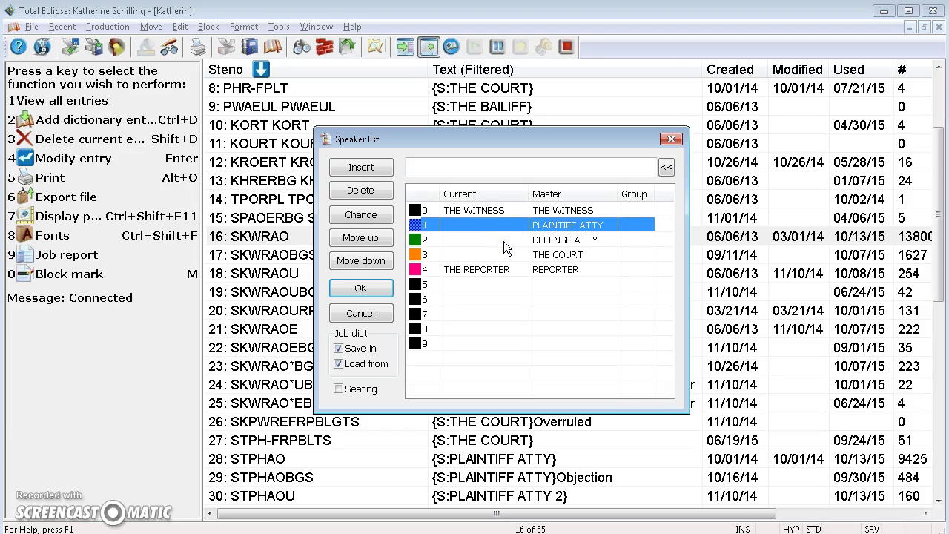
left_click(503, 241)
left_click(505, 253)
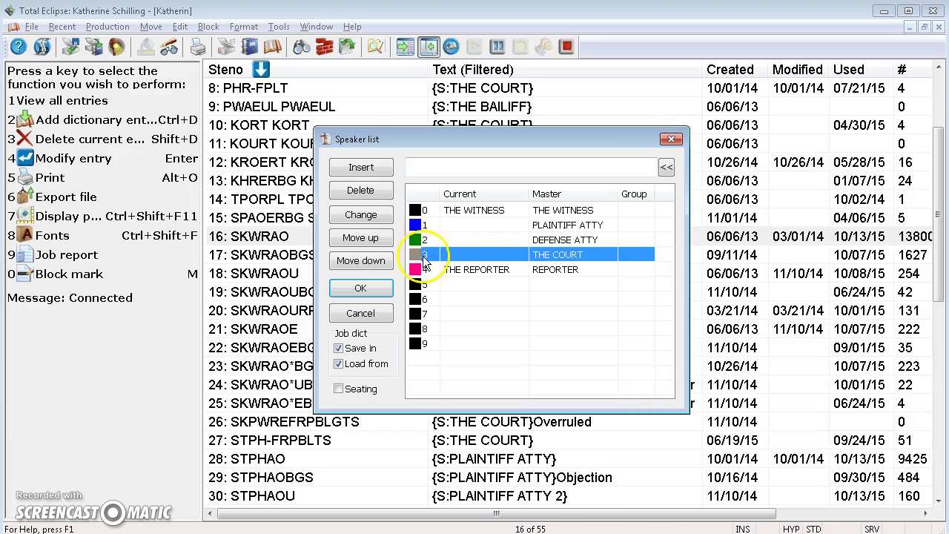
left_click(479, 271)
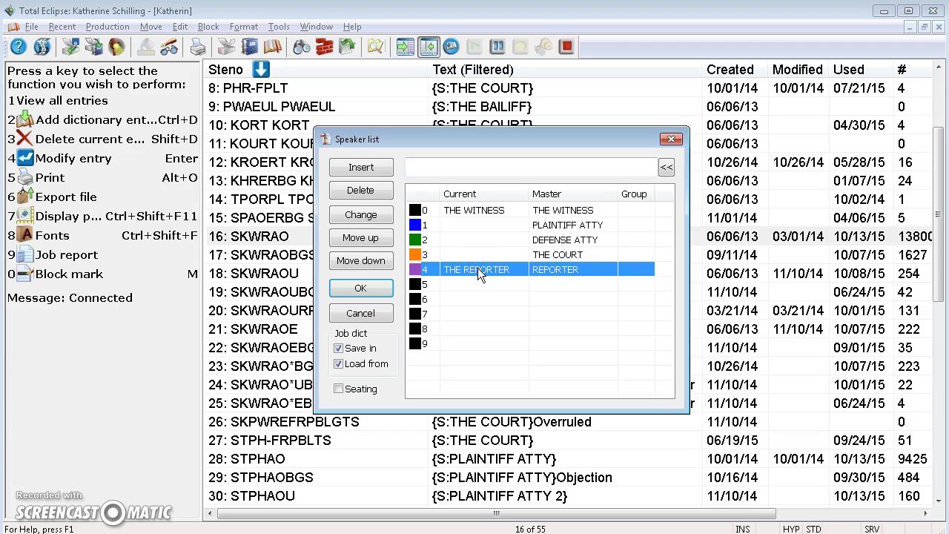
Step: Inspect the basic and custom color choices for the PLAINTIFF ATTY speaker without changing them, and close the speaker list and user settings
double_click(468, 225)
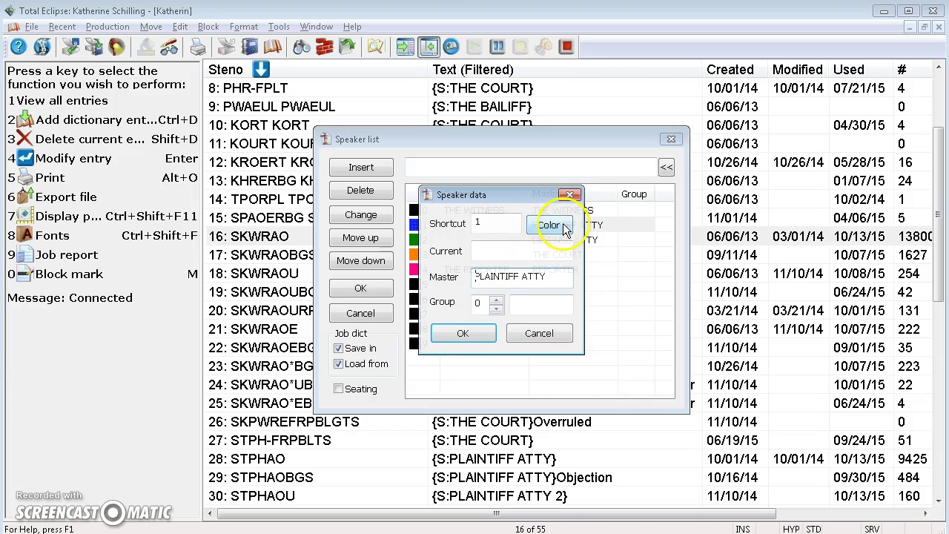
left_click(563, 223)
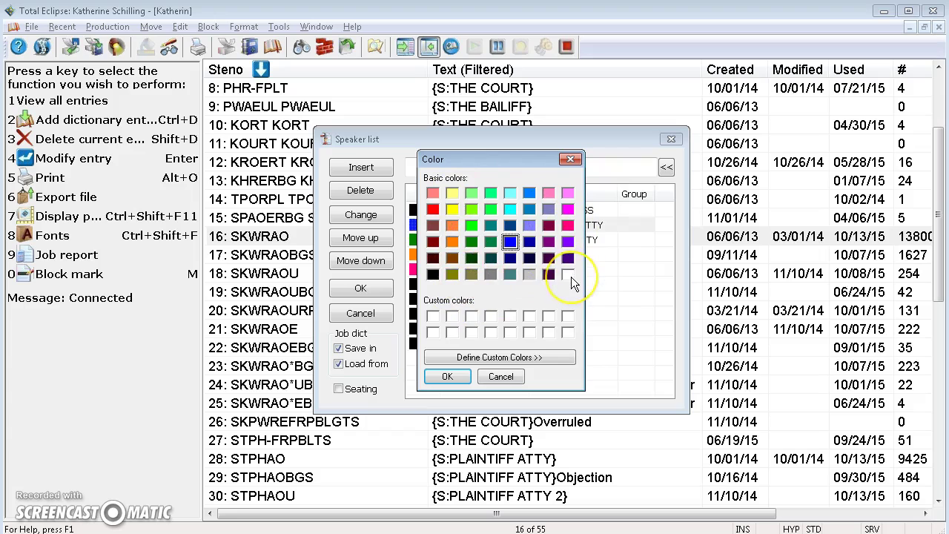
left_click(512, 356)
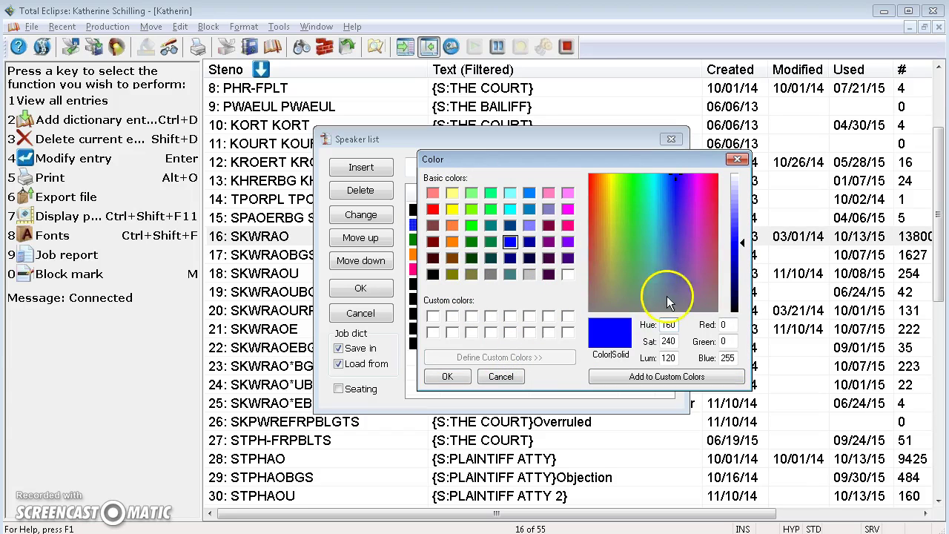
left_click(734, 162)
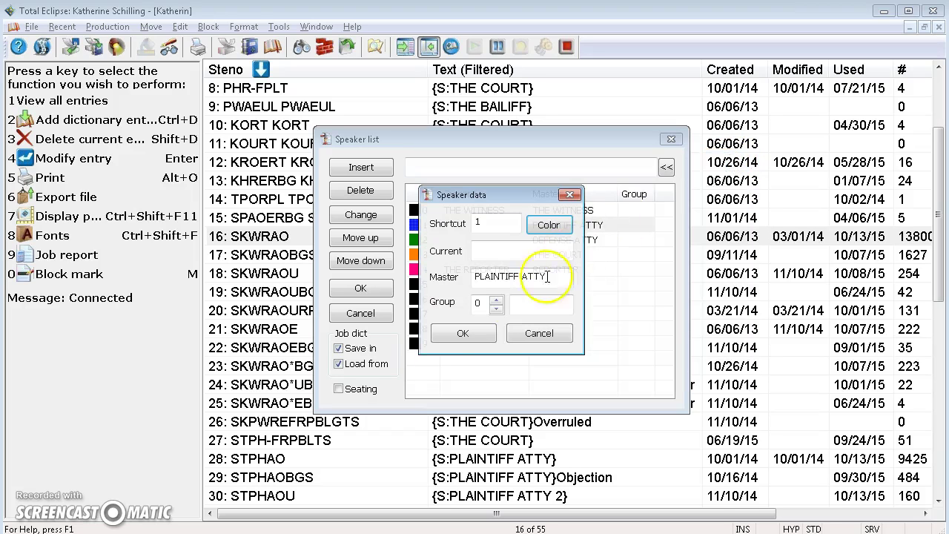
left_click(463, 333)
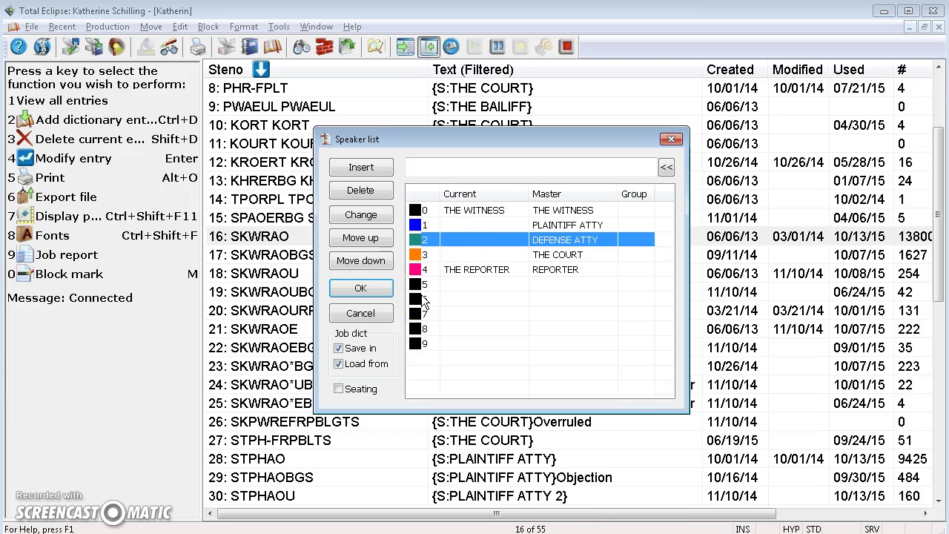
left_click(361, 288)
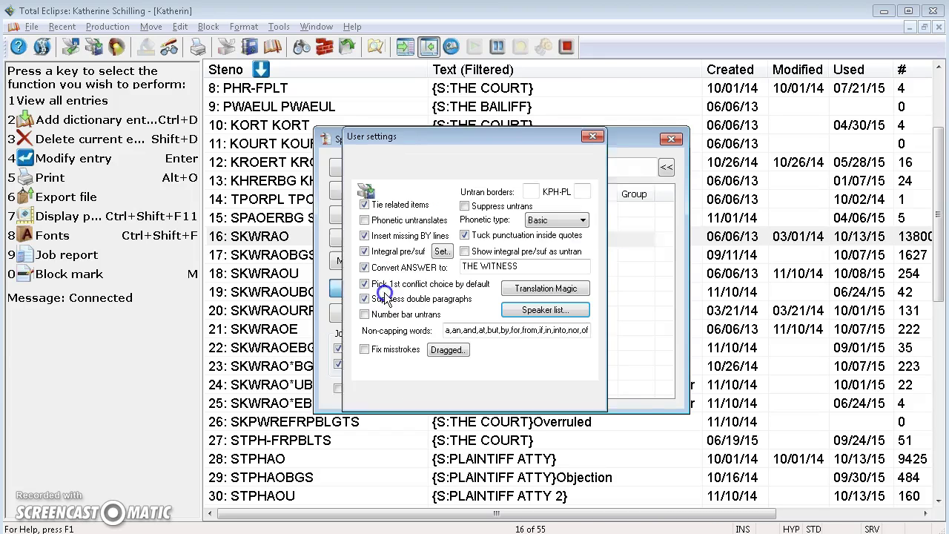
left_click(393, 396)
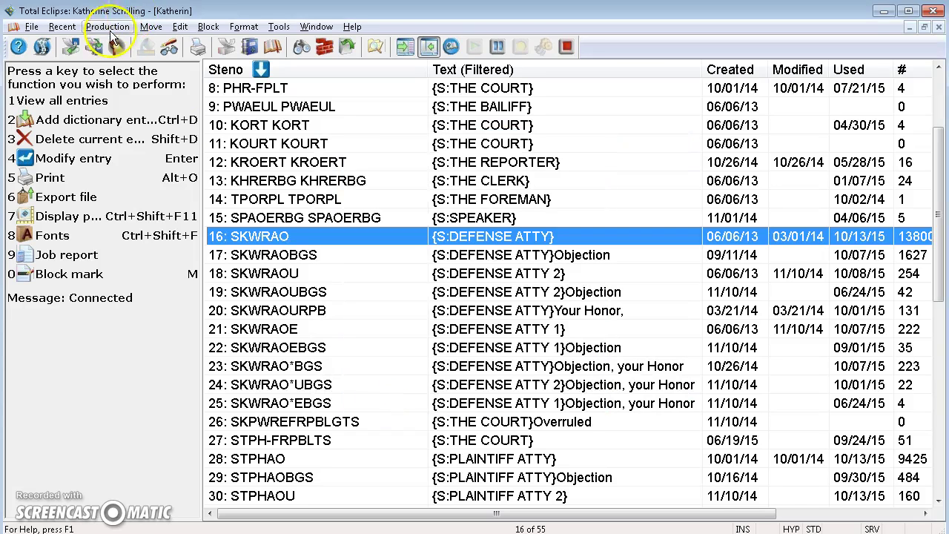
Step: Start a realtime translation into the job file prac, and append to the existing job
left_click(93, 47)
left_click(552, 150)
type("prac")
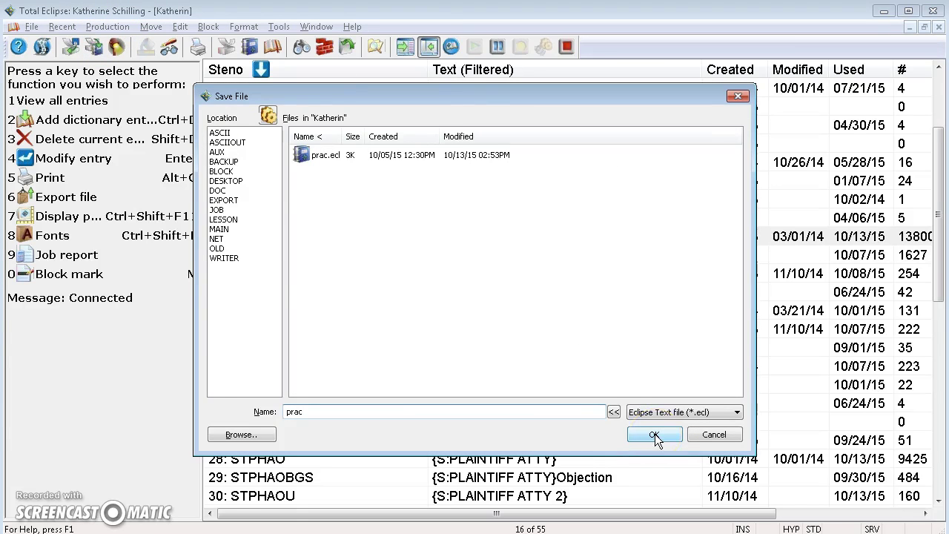
left_click(654, 434)
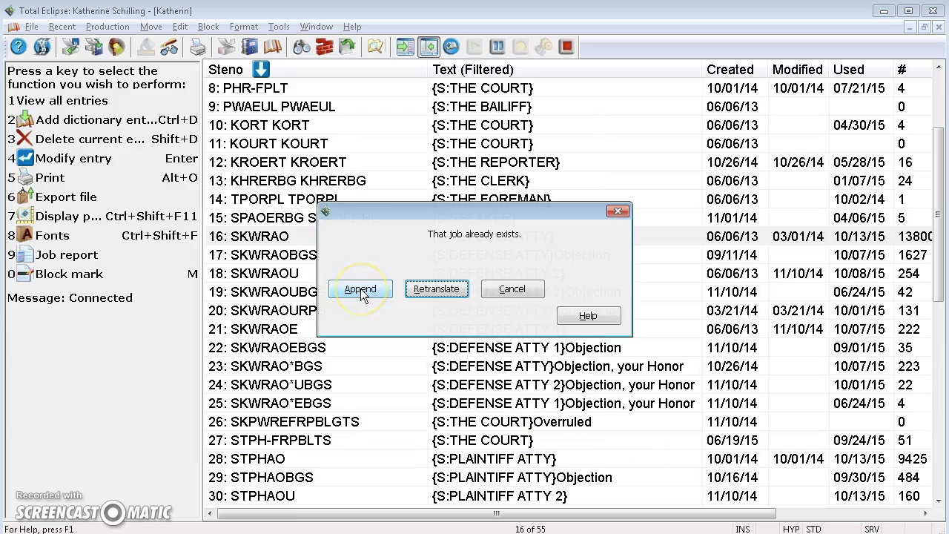
left_click(361, 291)
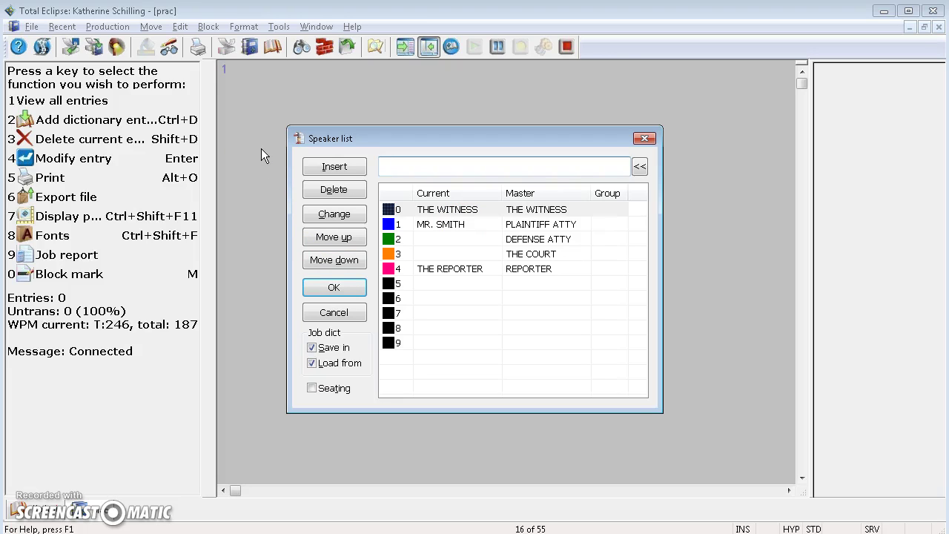
Step: Check the PLAINTIFF ATTY speaker's current name, enter the defense attorney's name as current for DEFENSE ATTY, and accept the speaker list
double_click(456, 230)
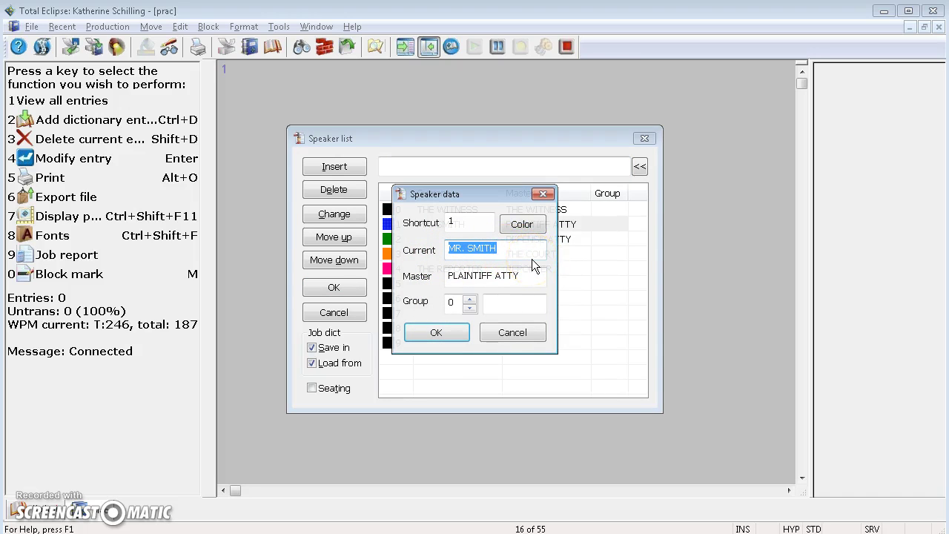
left_click(436, 332)
double_click(444, 240)
type("MR. BOR")
key("BackSpace")
key("BackSpace")
type("ROWN")
left_click(436, 334)
left_click(331, 287)
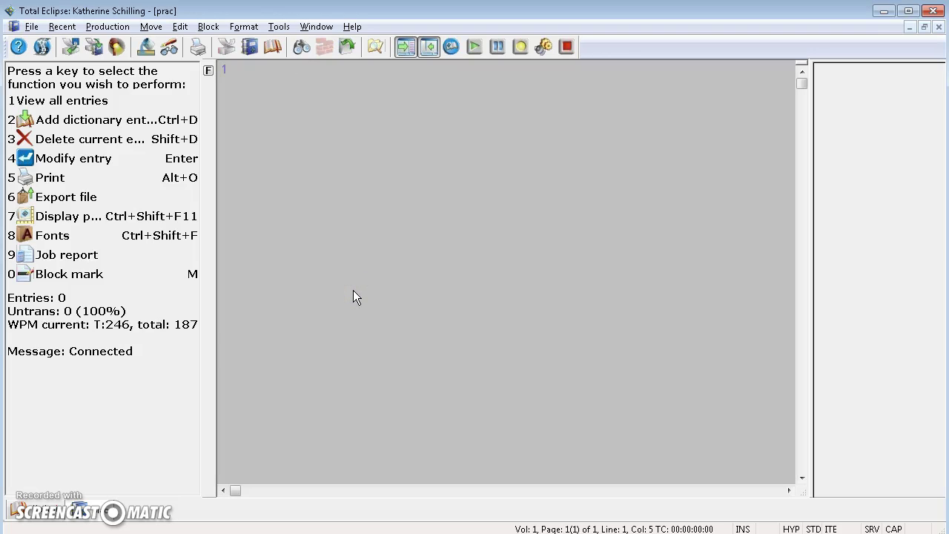
type("preponderance approximate")
key("ctrl+BackSpace")
key("ctrl+BackSpace")
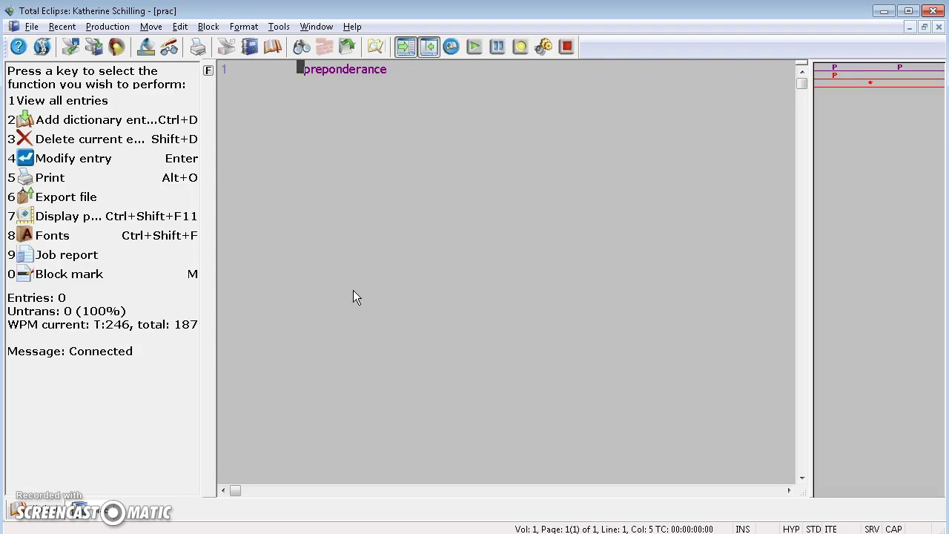
Step: Write a transcript line for THE COURT reading "Hi."
type("THE COURT: Hi {.}")
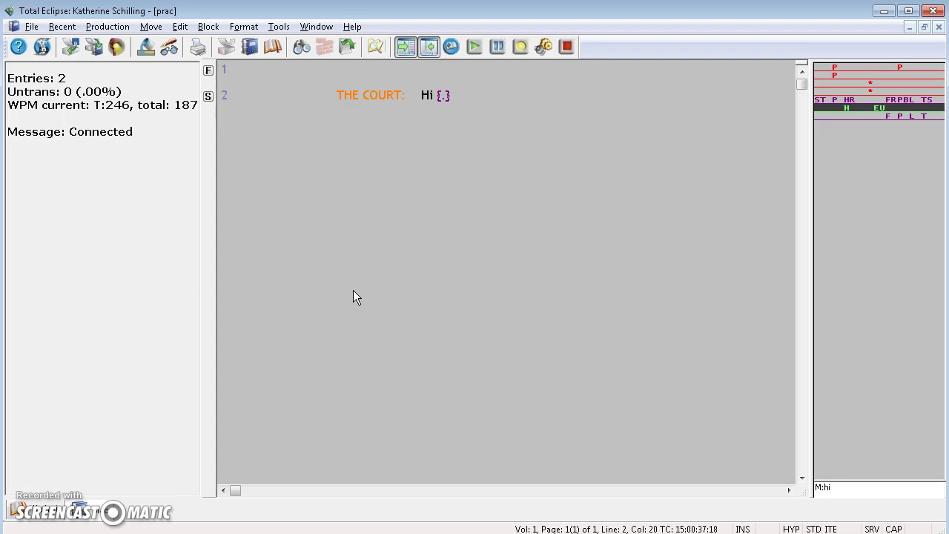
key("BackSpace")
key("BackSpace")
key("BackSpace")
key("BackSpace")
type(".")
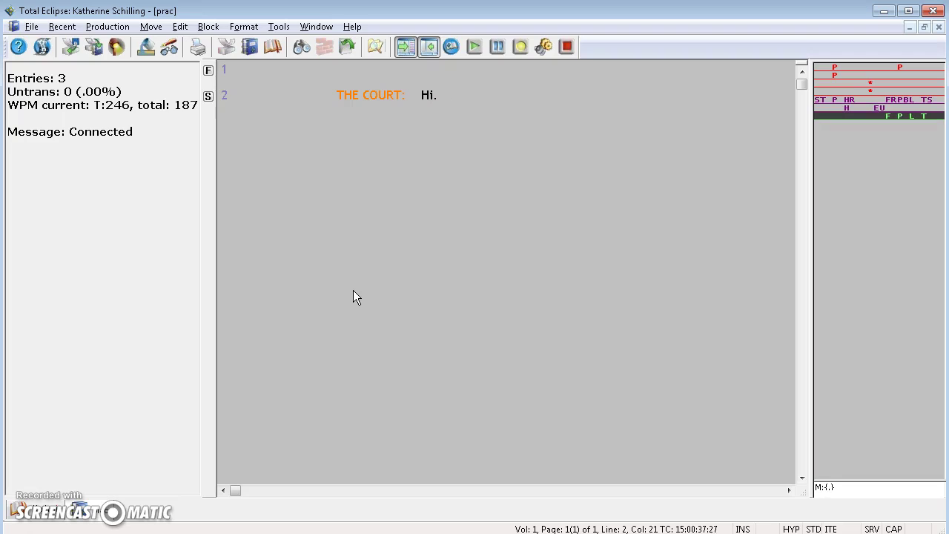
Step: Write "Hi." lines for the PLAINTIFF ATTY, the DEFENSE ATTY and THE WITNESS below the court's line
type("{S:PLAINTIFF ATTY}")
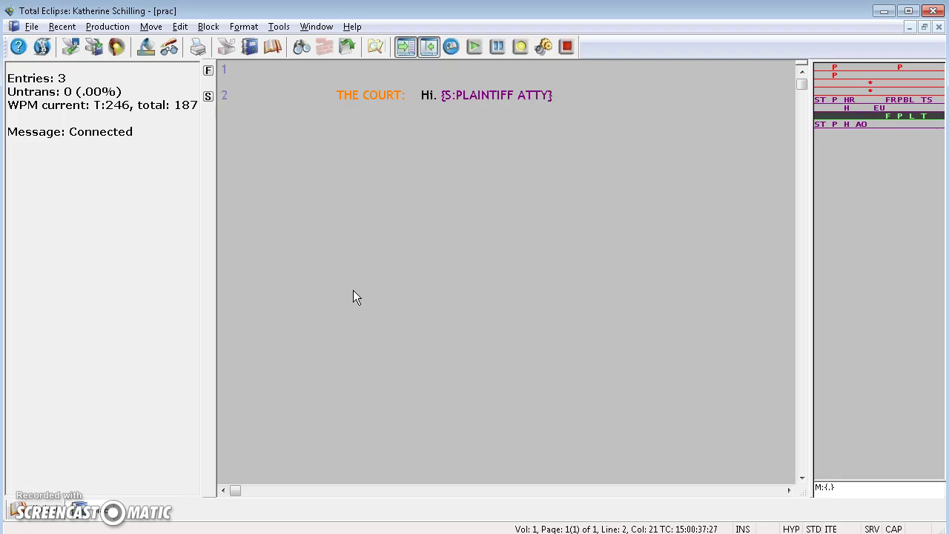
type("Hi.{S:DEFENSE ATTY} hi")
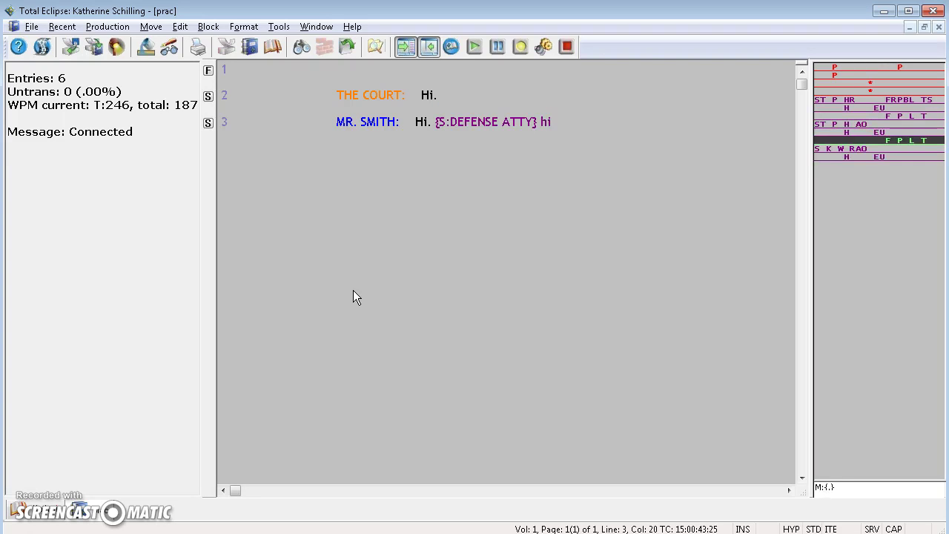
type(".-FRPBLTS hi.")
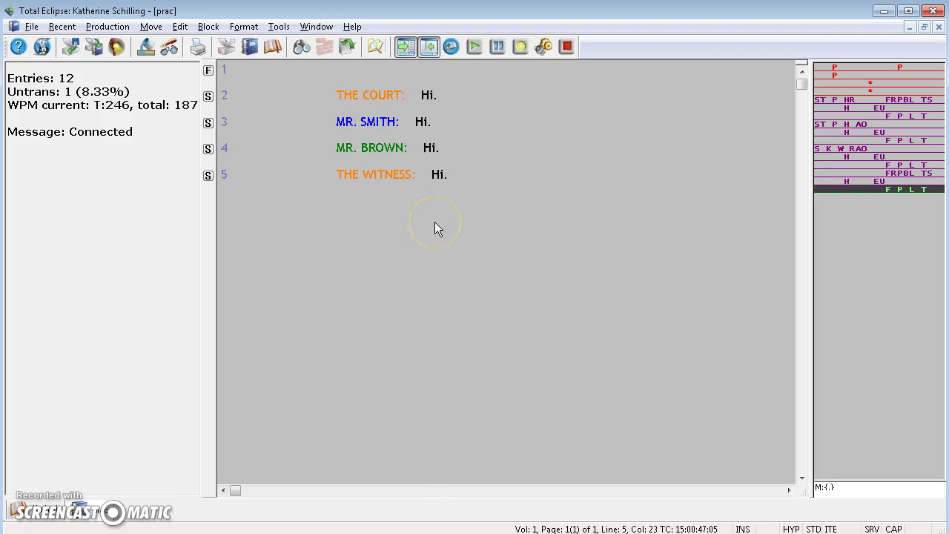
Step: Open the job's speaker list and move it clear of the transcript to compare the speaker names and colors
key("ctrl+shift+s")
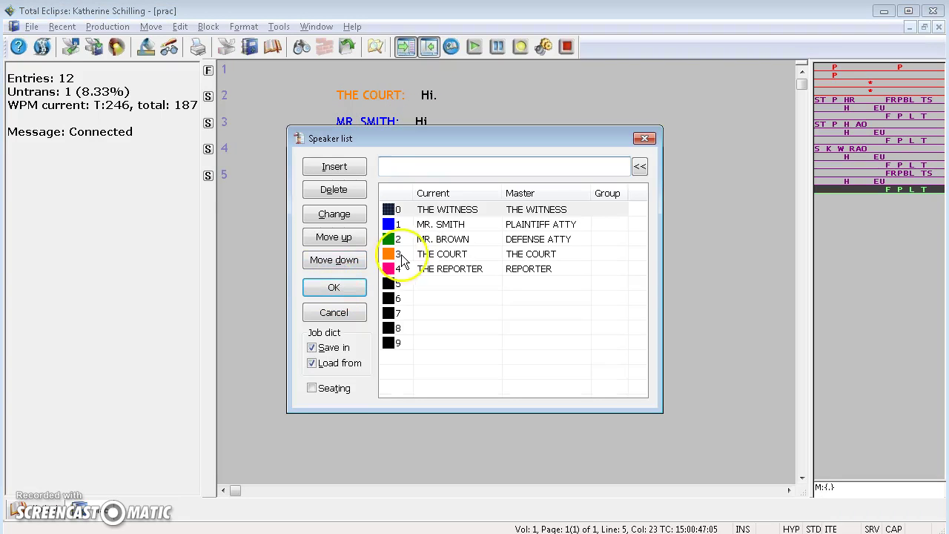
left_click_drag(346, 137, 554, 83)
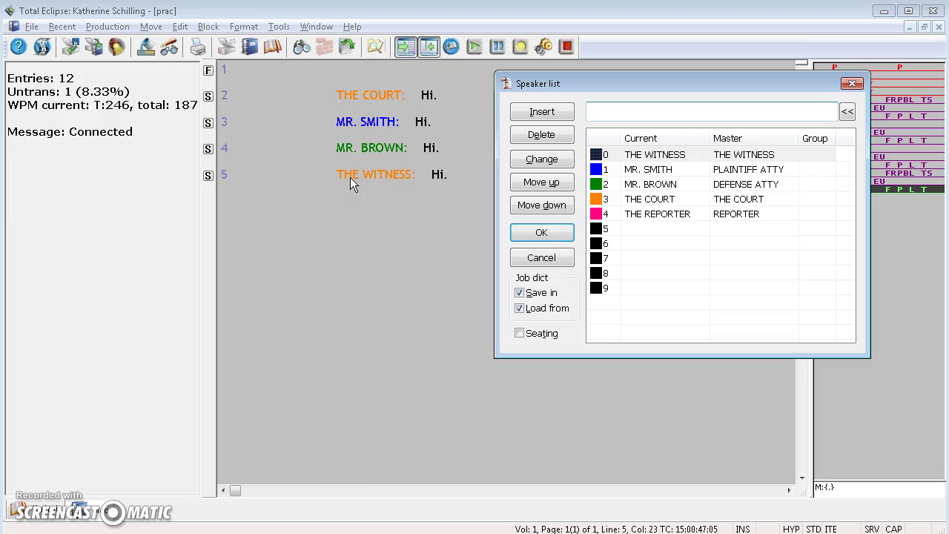
left_click(412, 150)
left_click(798, 81)
left_click_drag(797, 83, 741, 101)
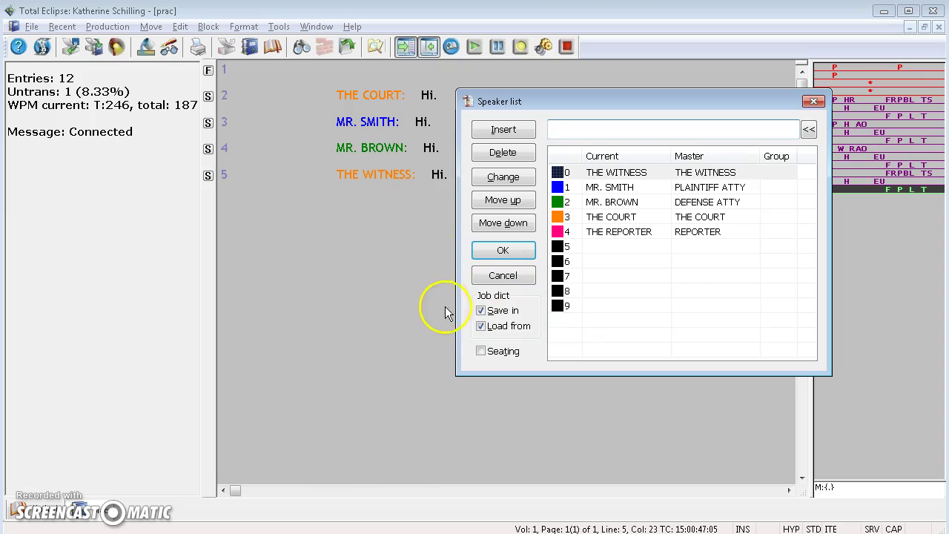
Step: Turn on the seating chart, close the speaker list, and move the chart clear of the transcript text
left_click(482, 359)
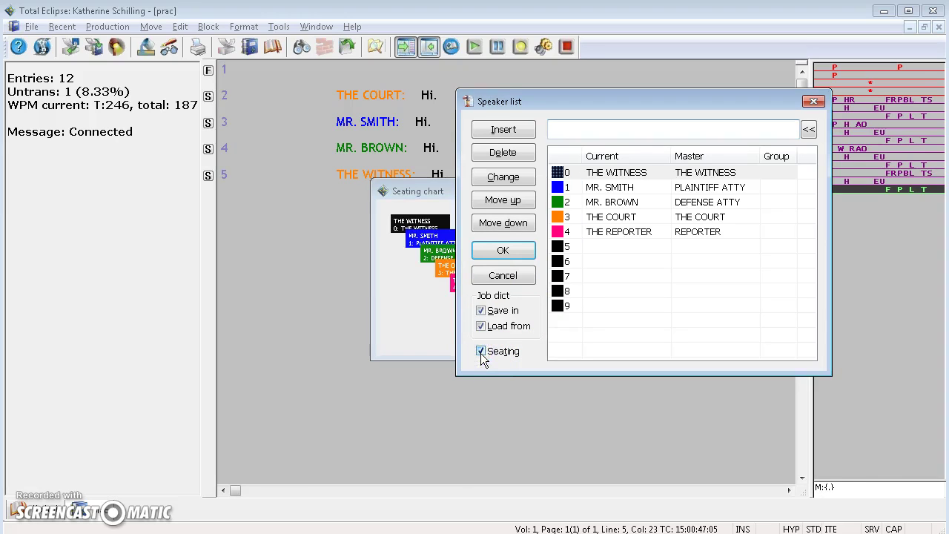
left_click(813, 101)
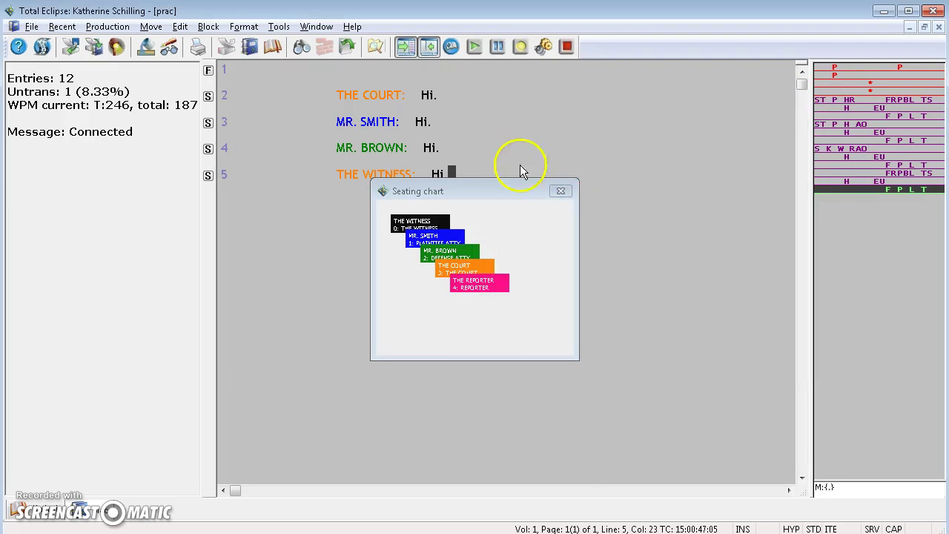
left_click_drag(482, 191, 129, 288)
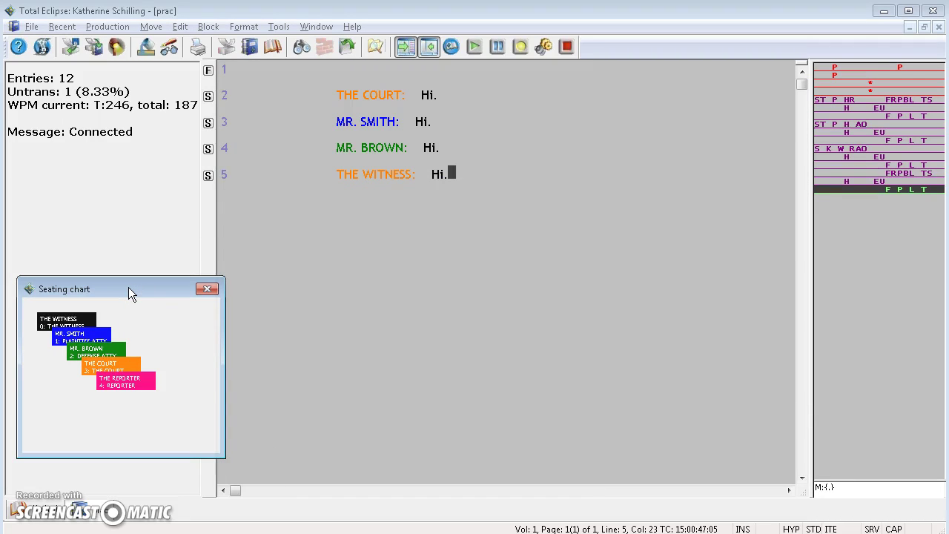
left_click(87, 363)
left_click(104, 384)
left_click(75, 363)
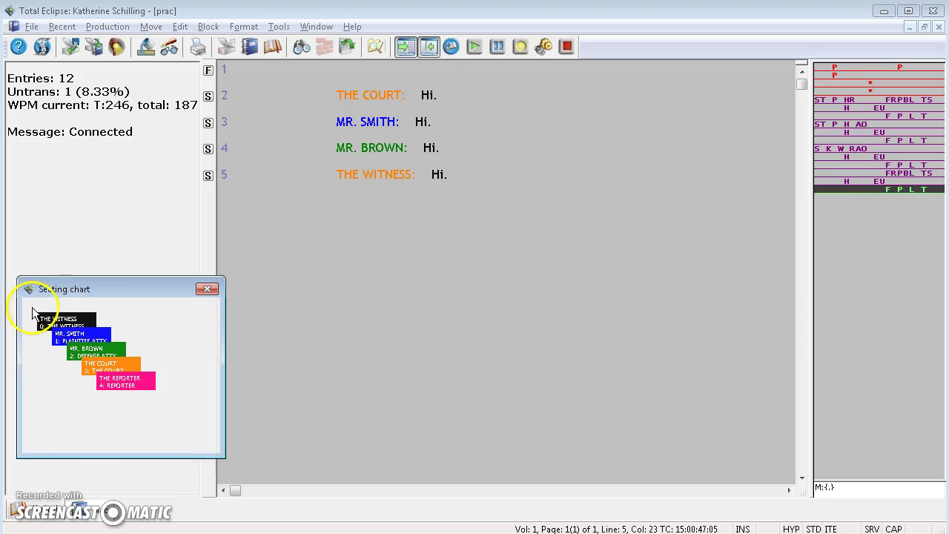
Step: Arrange the seating chart with the reporter at bottom centre, THE COURT above the plaintiff attorney at right, and the witness above the defense attorney at left
left_click_drag(32, 307, 39, 324)
left_click_drag(55, 372, 91, 437)
left_click(80, 387)
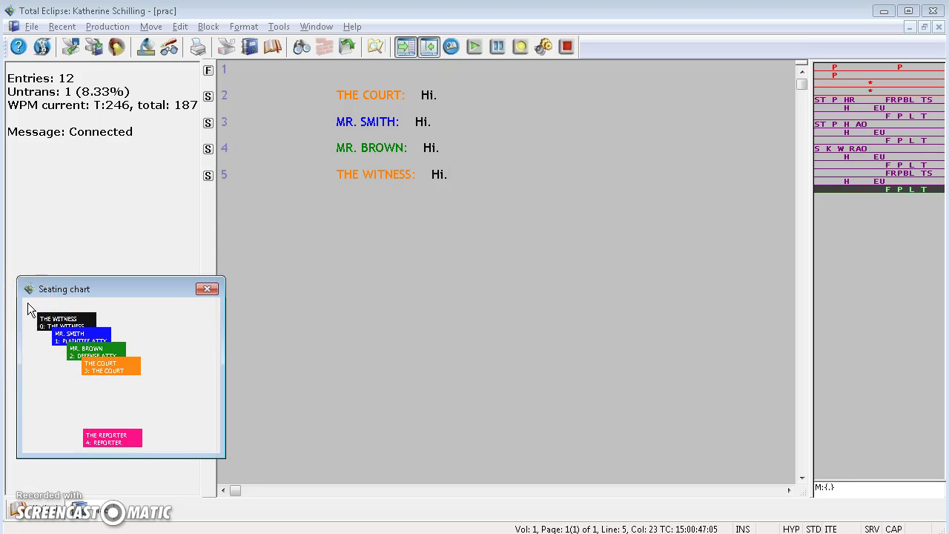
left_click_drag(27, 303, 144, 341)
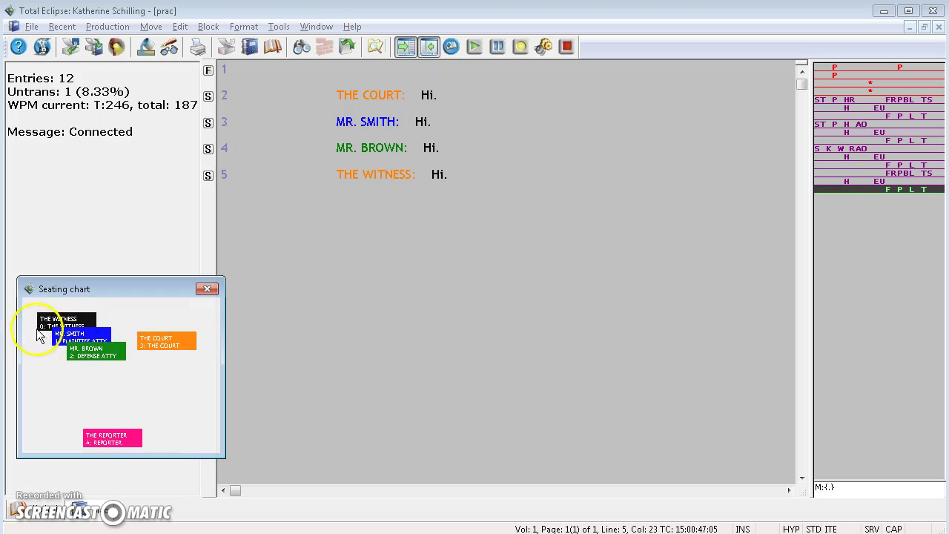
left_click_drag(30, 308, 44, 387)
left_click_drag(31, 321, 46, 372)
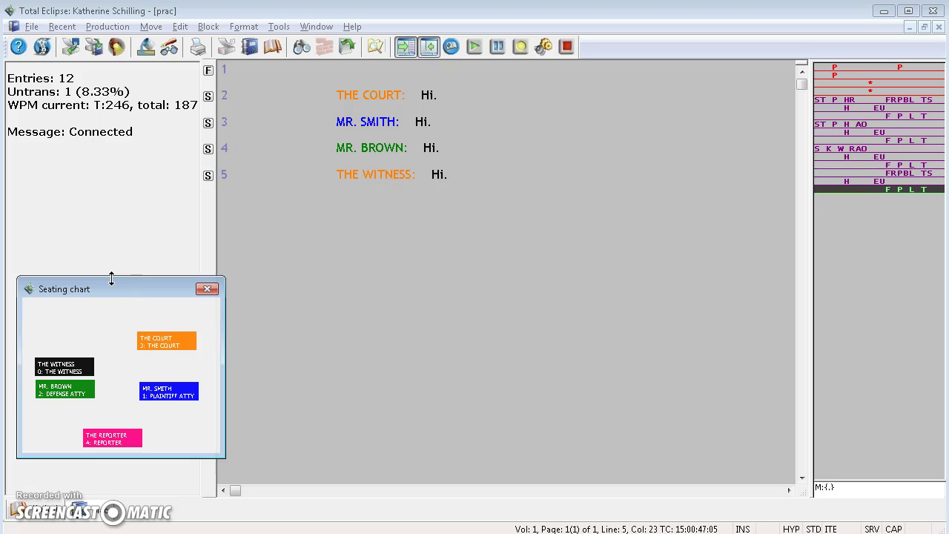
left_click(120, 330)
left_click(161, 342)
mouse_move(144, 338)
left_mouse_down()
mouse_move(112, 321)
mouse_move(37, 328)
mouse_move(152, 342)
mouse_move(147, 350)
left_mouse_up()
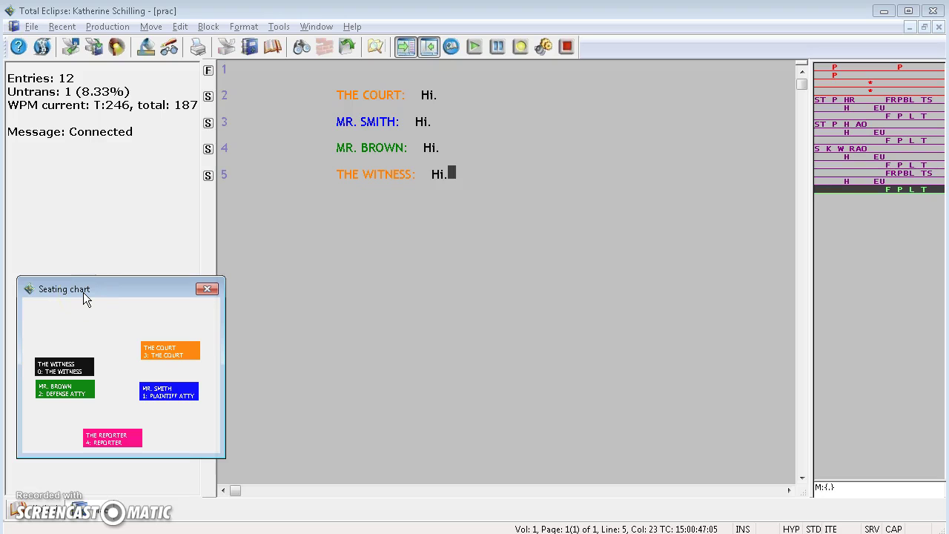
Step: Move the seating chart beside the transcript lines and customize it with zoom 69 and transparency 59
left_click_drag(83, 293, 356, 212)
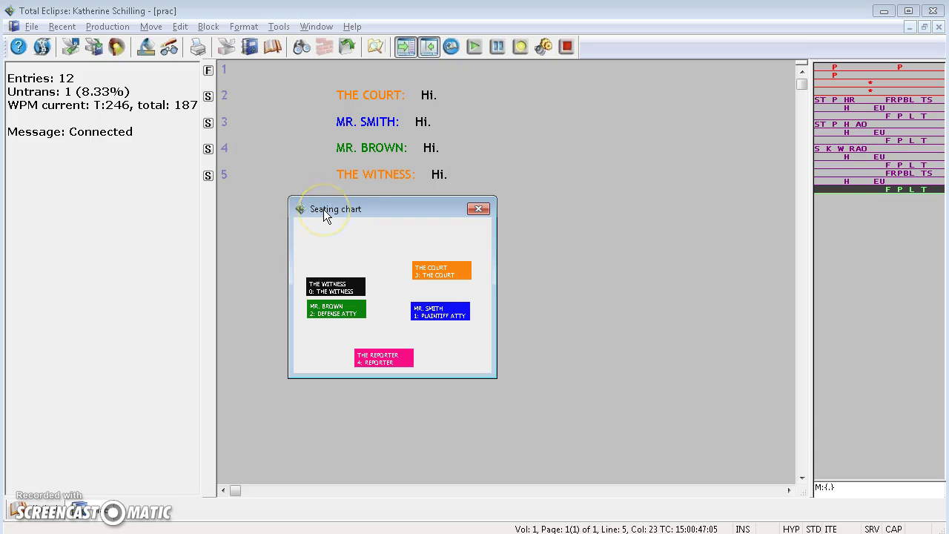
left_click_drag(325, 209, 421, 196)
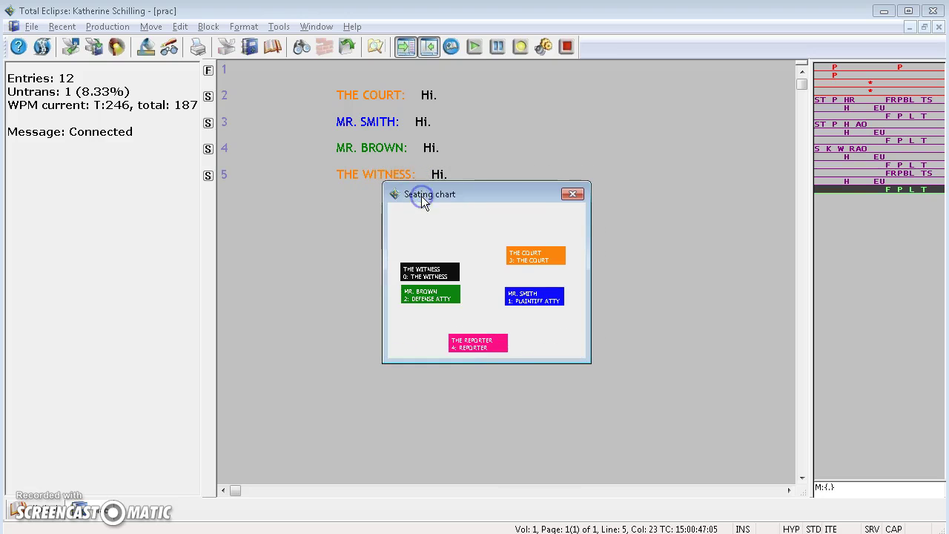
right_click(473, 189)
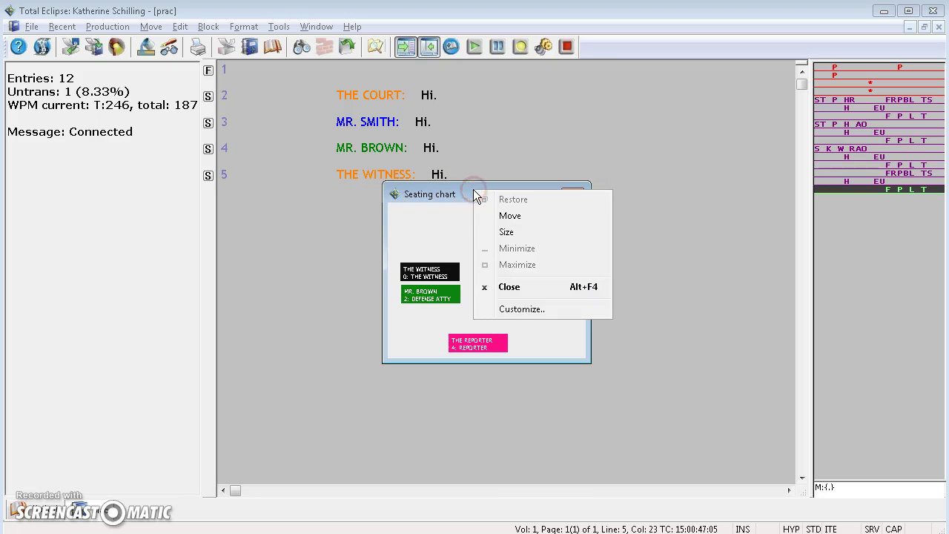
left_click(396, 194)
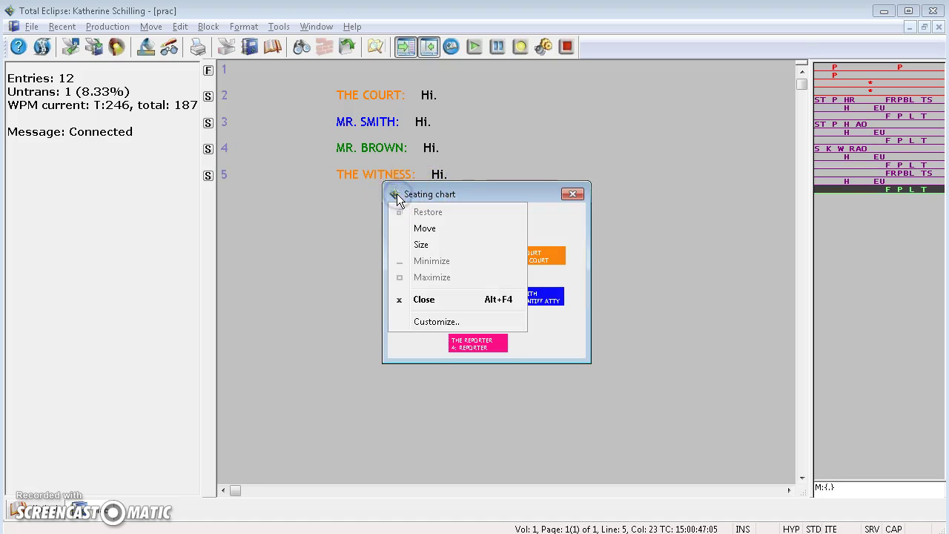
left_click(422, 326)
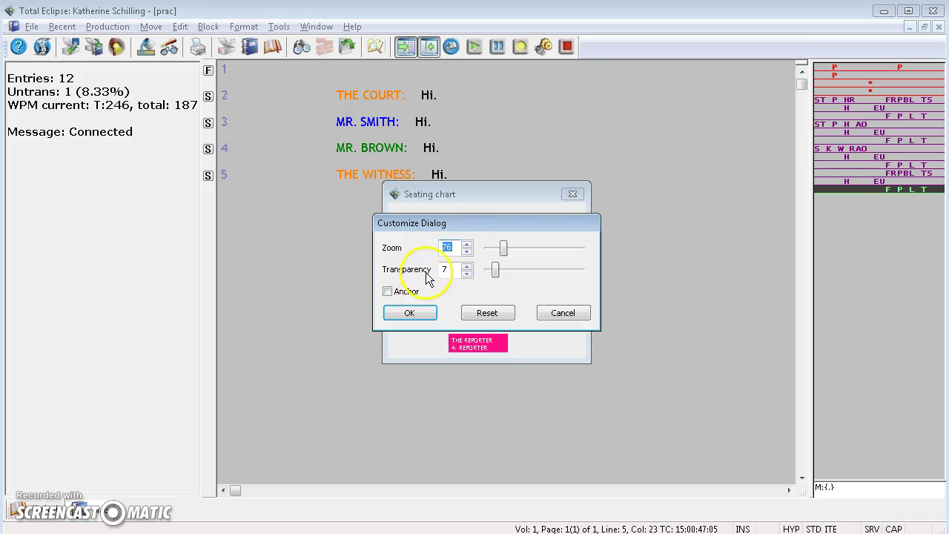
left_click(505, 249)
left_click_drag(506, 248, 679, 203)
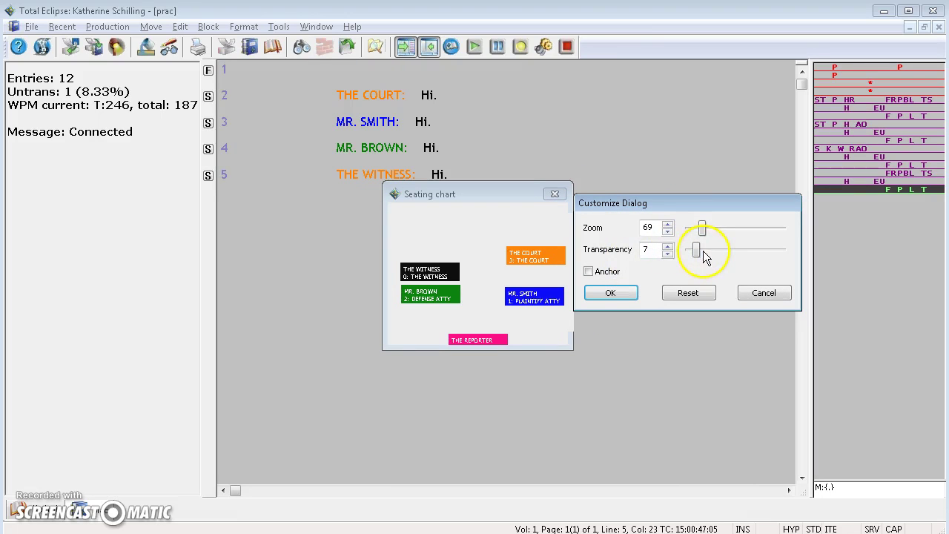
left_click_drag(698, 252, 750, 254)
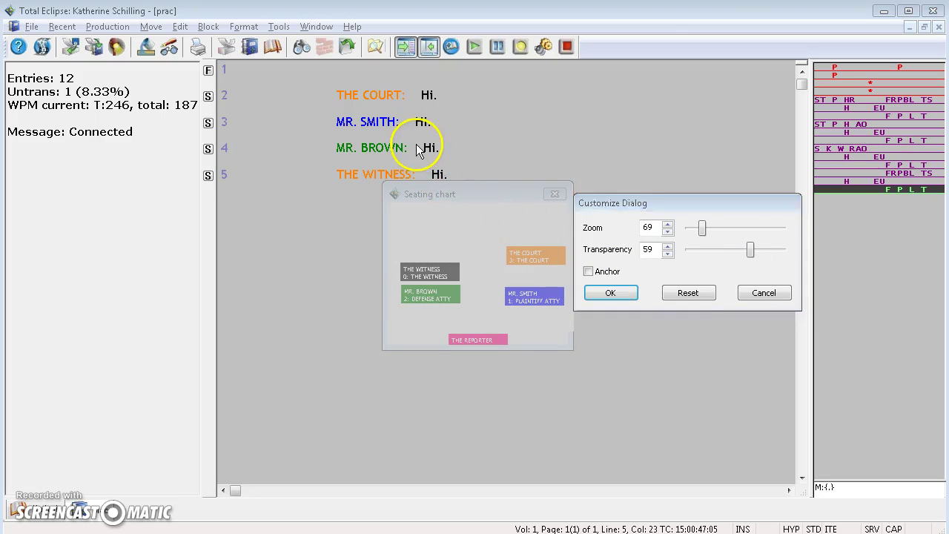
left_click(622, 295)
Step: Shift the seating chart off the transcript lines and reset its customized zoom and transparency to the defaults
left_click_drag(487, 197, 386, 208)
right_click(386, 208)
left_click(441, 324)
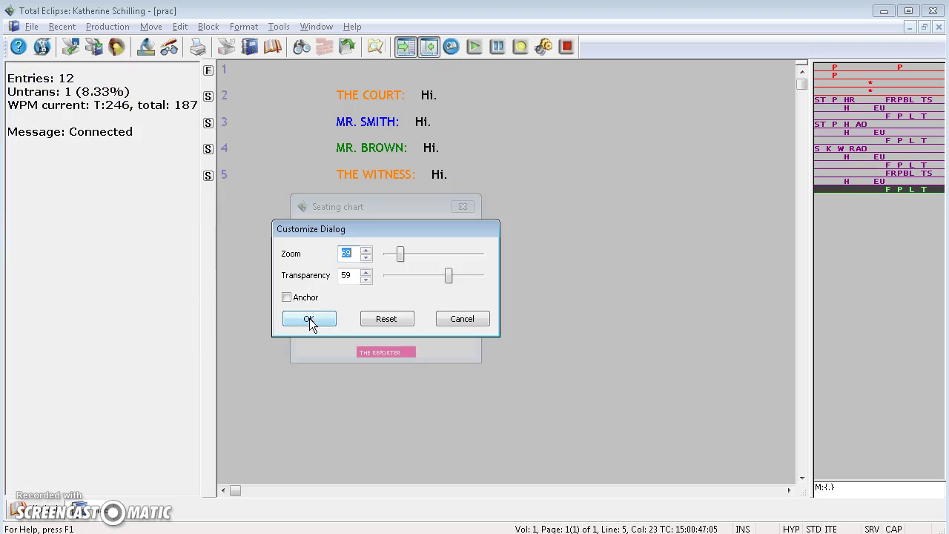
left_click(375, 319)
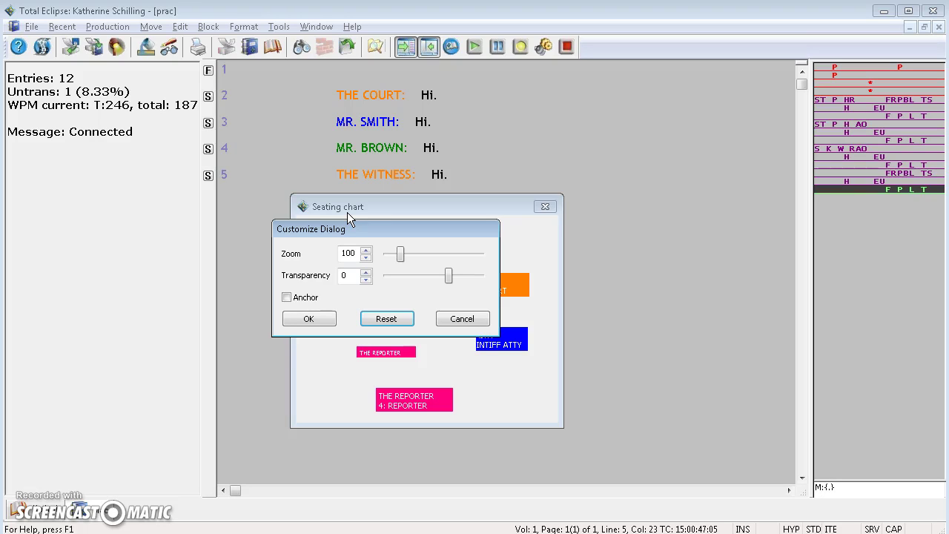
Step: Set the seating chart's zoom to 62 and move the chart out of the transcript area, below the translation statistics
left_click(401, 255)
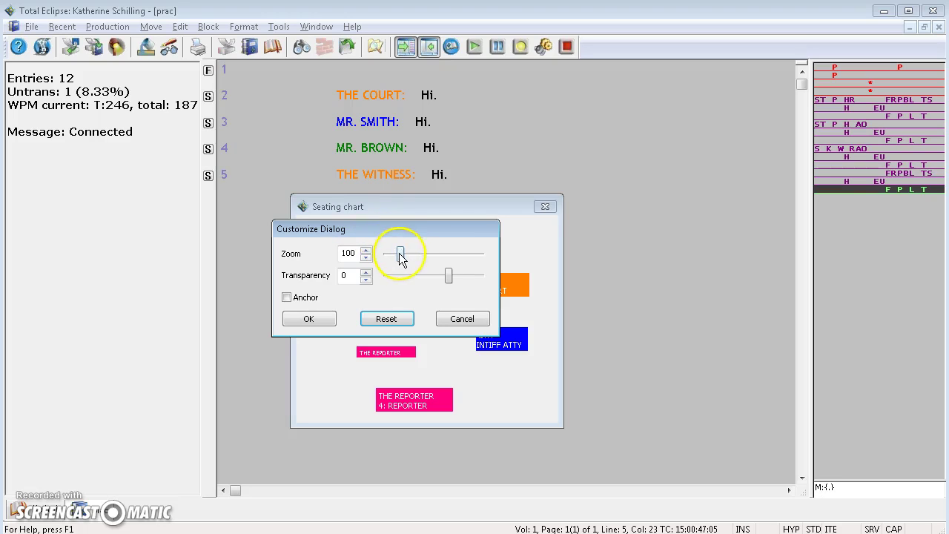
left_click_drag(400, 257, 398, 256)
left_click(380, 224)
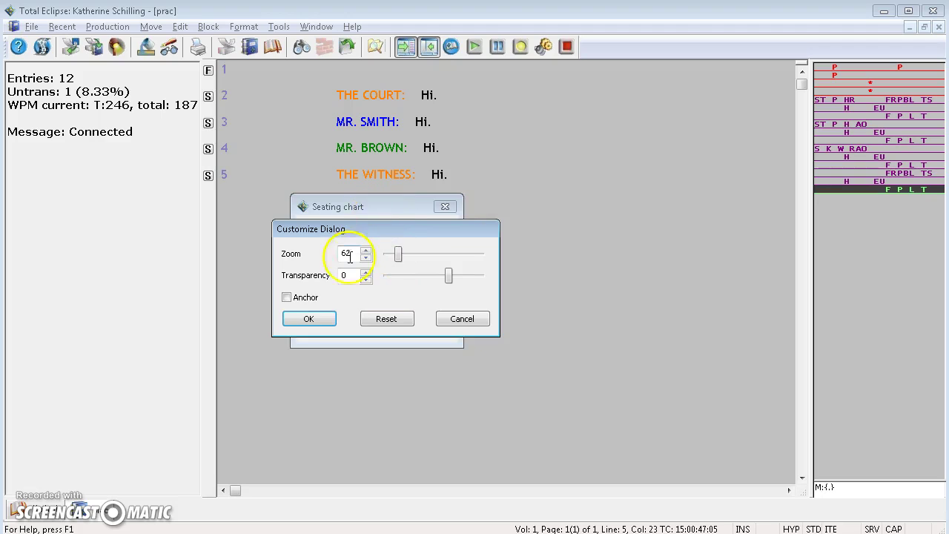
left_click(310, 318)
left_click_drag(347, 207, 82, 345)
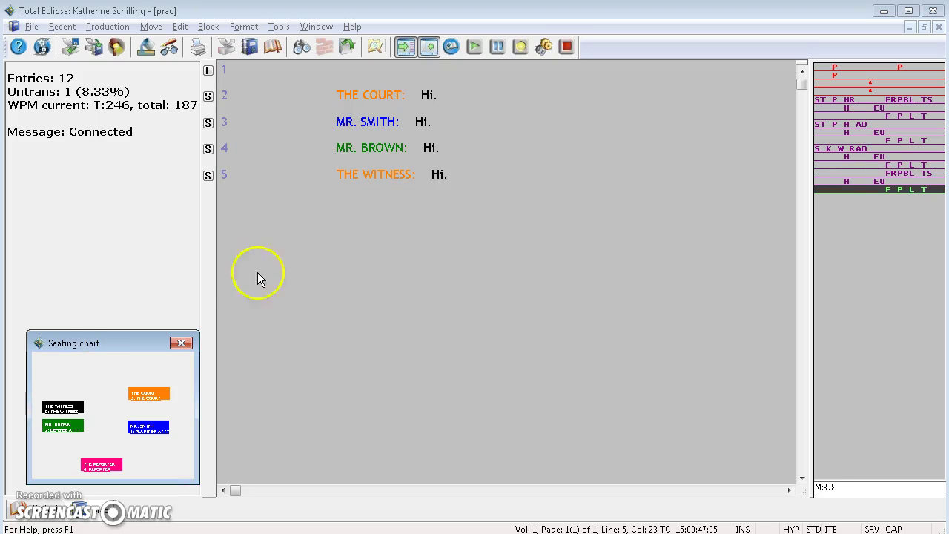
Step: Compare the master speaker list in the user settings with the job's speaker list, closing both without changes
left_click(289, 275)
key("alt+u")
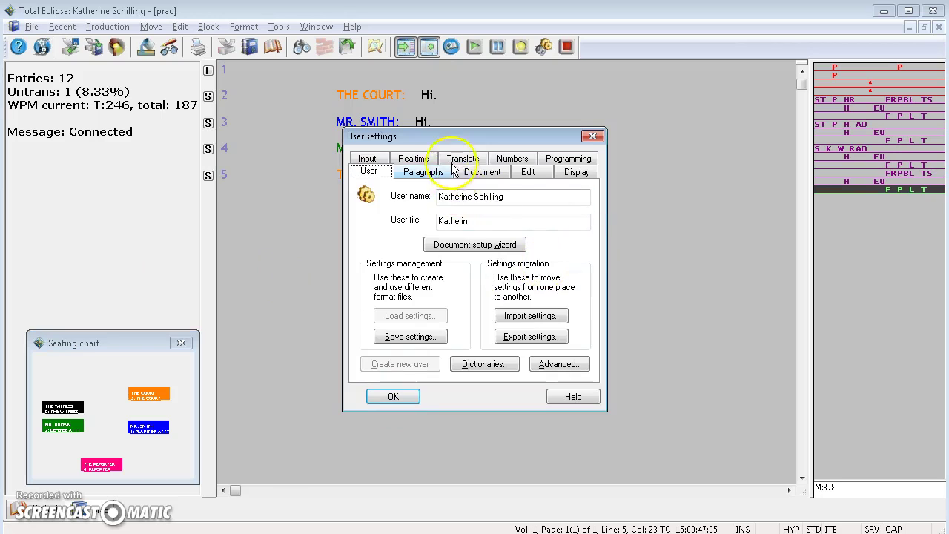
left_click(454, 159)
left_click(521, 309)
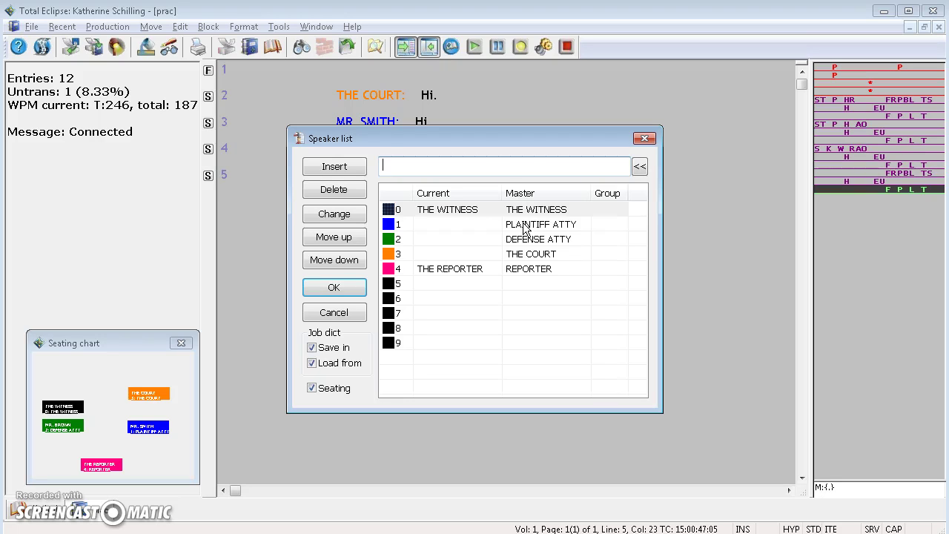
left_click(463, 238)
left_click(355, 312)
left_click(392, 397)
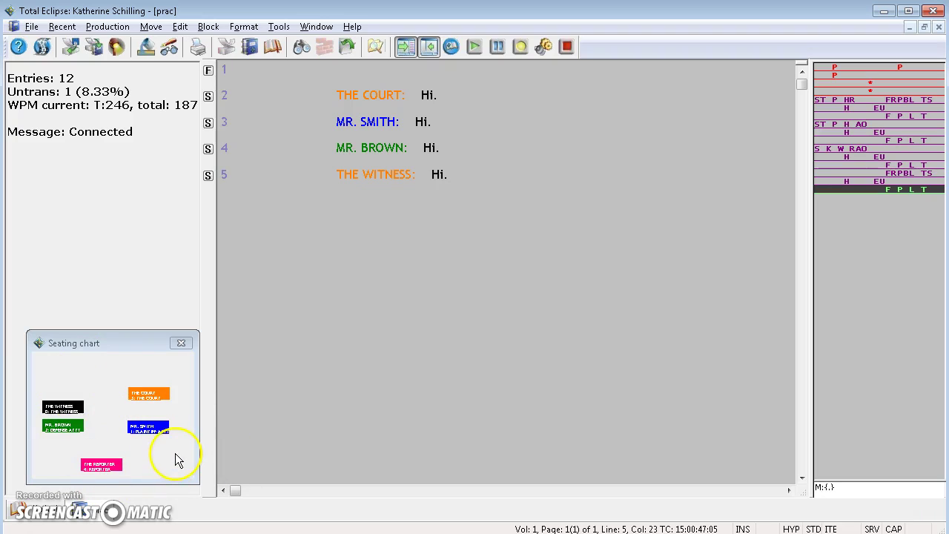
key("ctrl+shift+s")
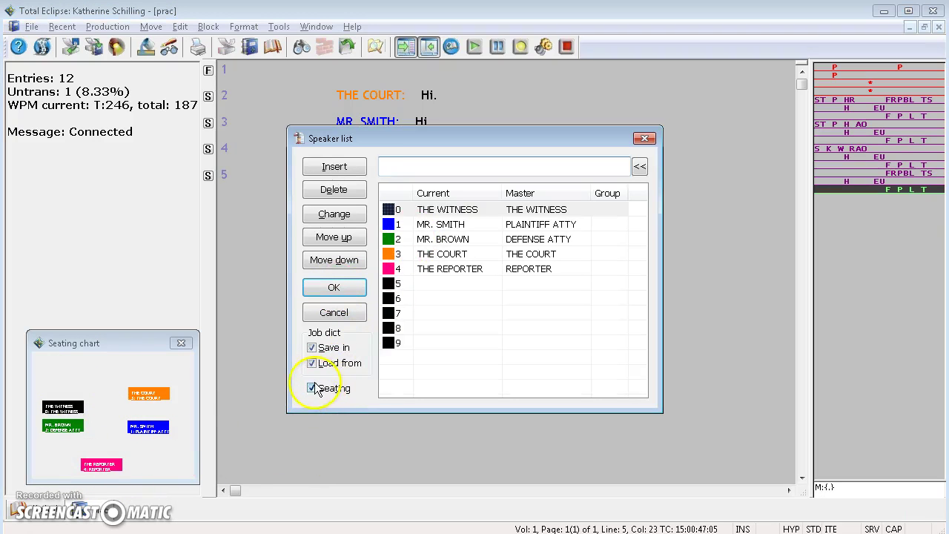
left_click(644, 139)
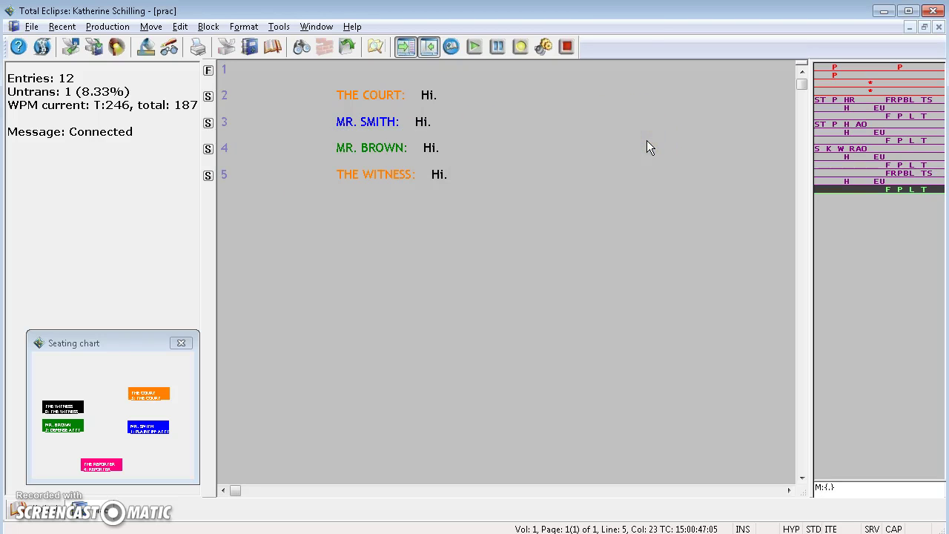
Step: Open the job dictionary prac to view its speaker entries, and close the seating chart
key("alt+d")
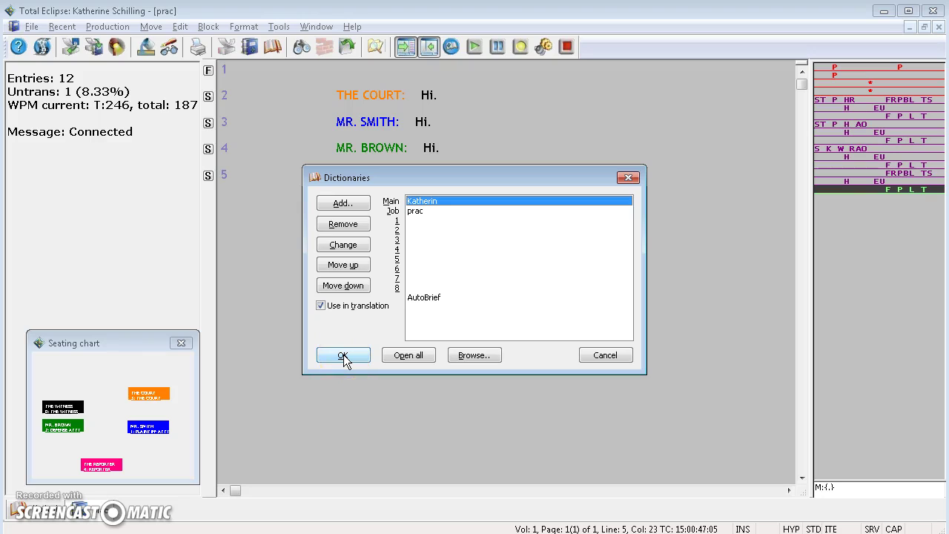
key("Down")
key("Up")
key("Down")
left_click(343, 356)
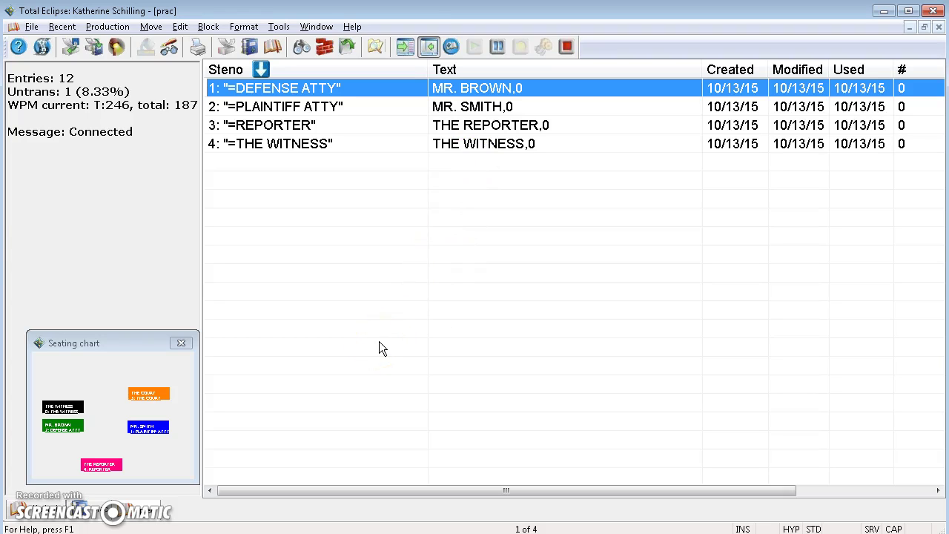
left_click(181, 344)
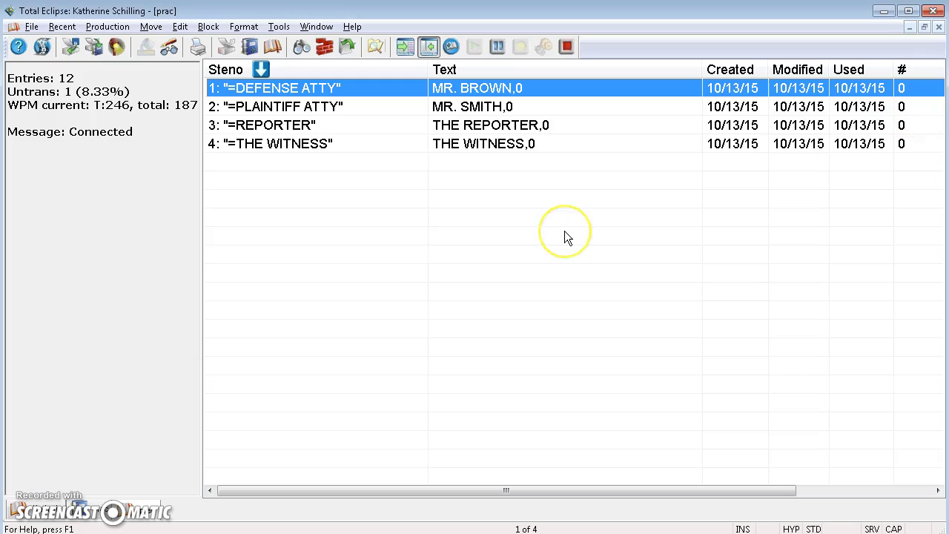